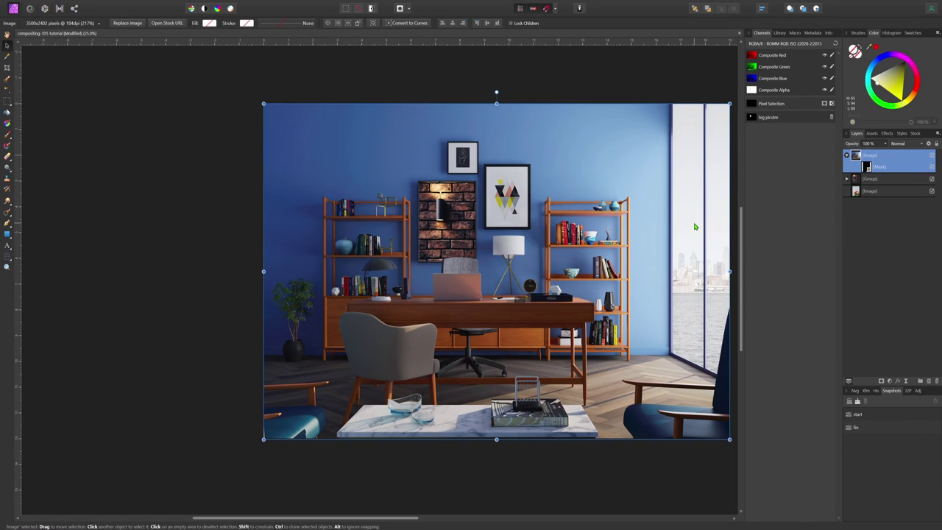
# Step: Marquee the triangle poster's inner picture area and mask the tulip photo to it
pyautogui.hotkey('ctrl', '+')
pyautogui.hotkey('ctrl', '+')
pyautogui.hotkey('ctrl', '+')
pyautogui.hotkey('ctrl', '+')
pyautogui.hotkey('ctrl', '+')
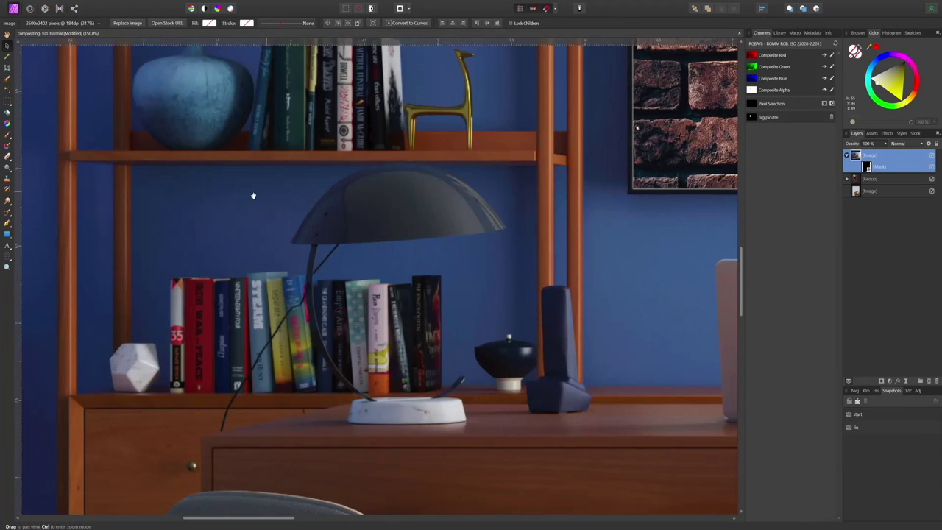
pyautogui.scroll(1, 468, 179)
pyautogui.moveTo(484, 181); pyautogui.dragTo(2, 292)
pyautogui.click(7, 101)
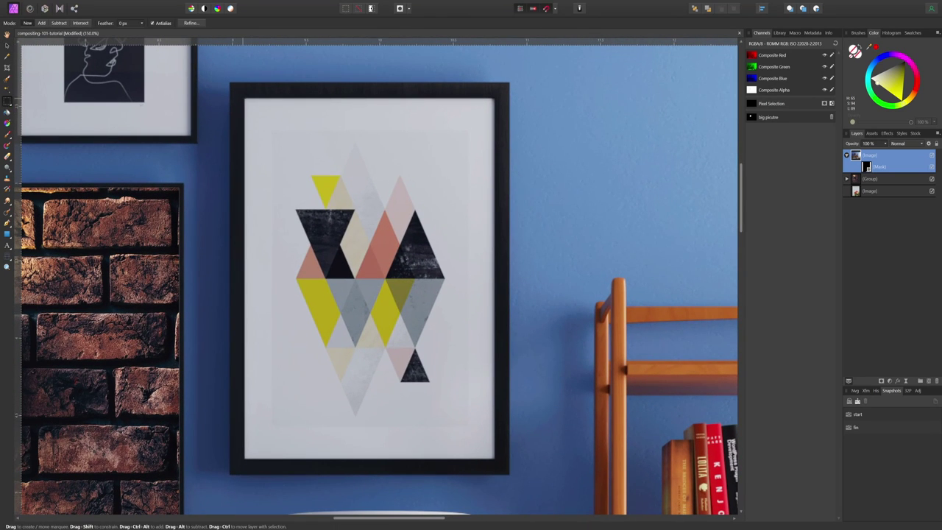
pyautogui.moveTo(245, 98); pyautogui.dragTo(308, 198)
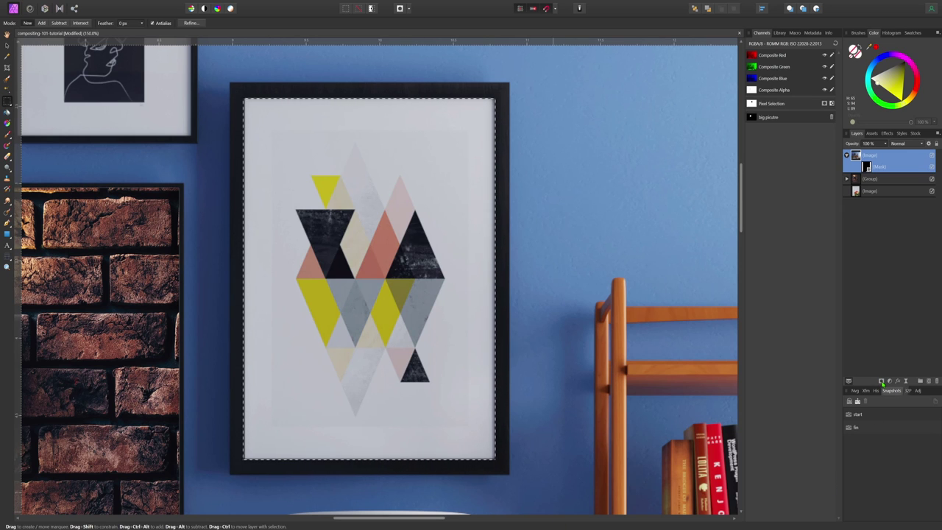
pyautogui.click(881, 381)
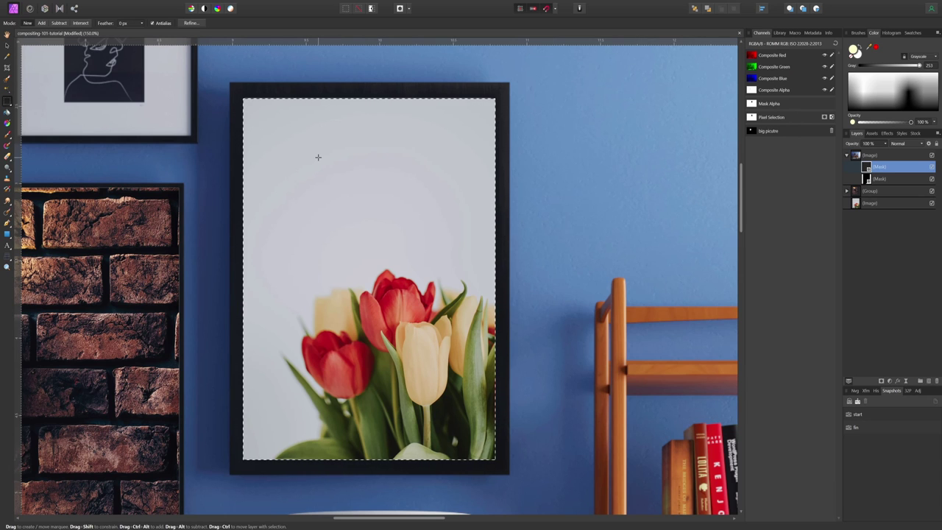
# Step: Clear the selection and group the bottom tulip image layer with Ctrl+G
pyautogui.hotkey('ctrl', 'd')
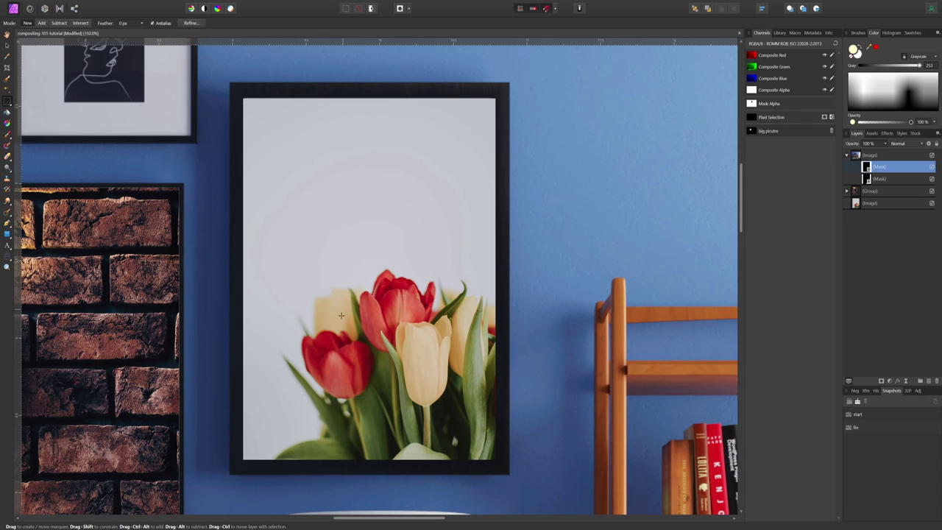
pyautogui.press('v')
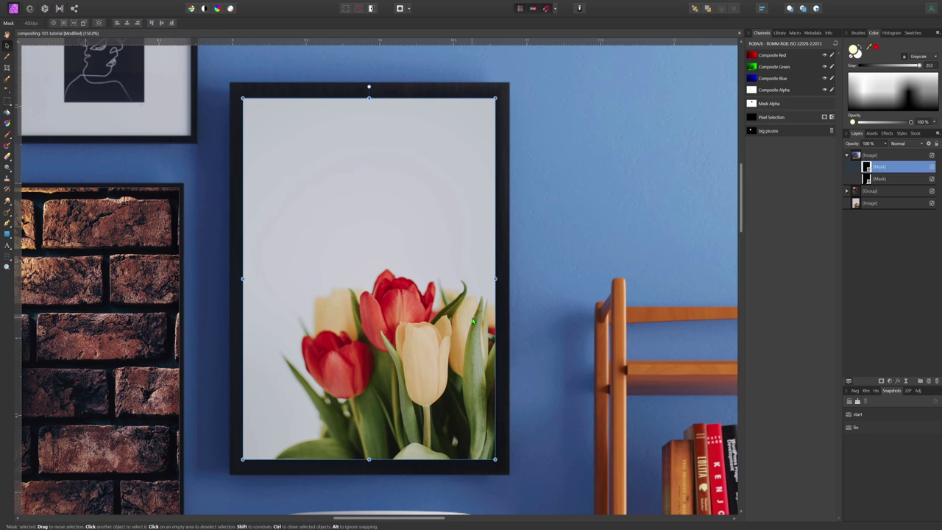
pyautogui.click(875, 202)
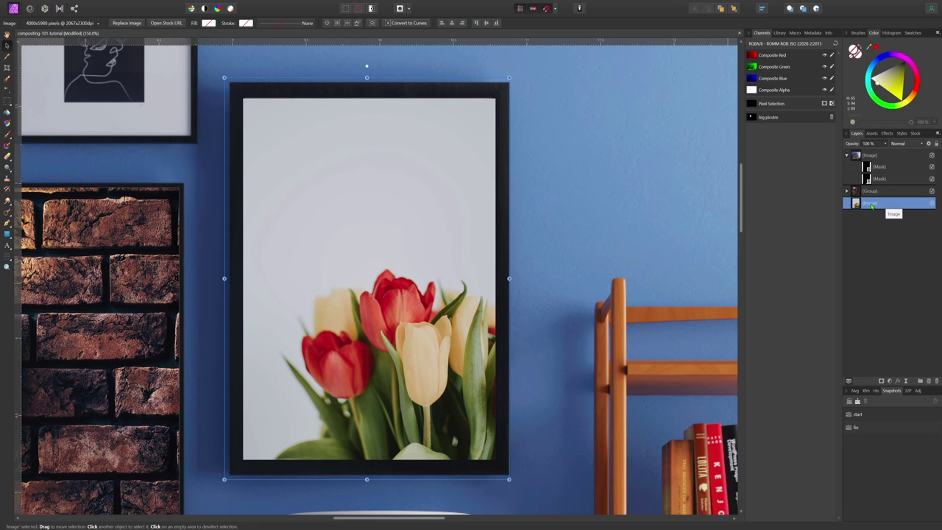
pyautogui.hotkey('ctrl', 'g')
pyautogui.click(846, 203)
# Step: Reposition the tulip image inside the frame so the bouquet fills the lower half, undoing the stretch
pyautogui.click(873, 215)
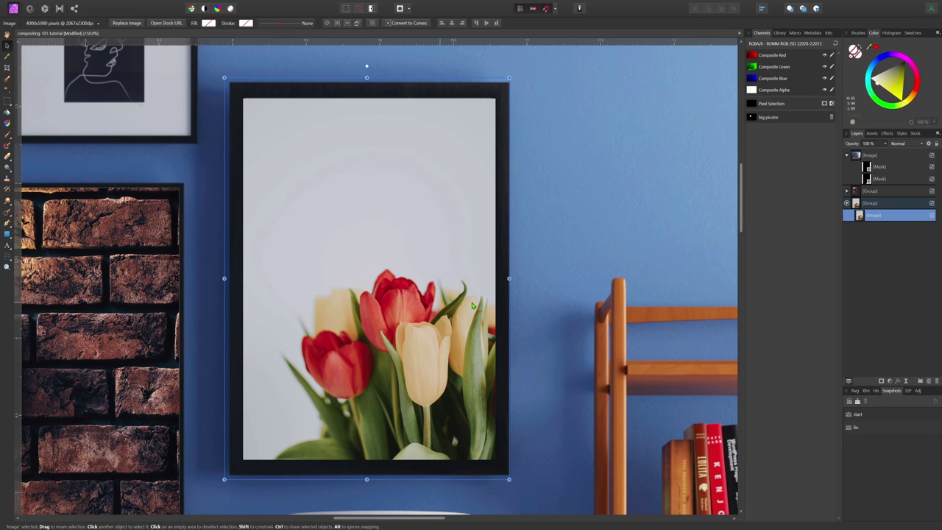
pyautogui.moveTo(433, 269); pyautogui.dragTo(414, 252)
pyautogui.moveTo(487, 258); pyautogui.dragTo(710, 230)
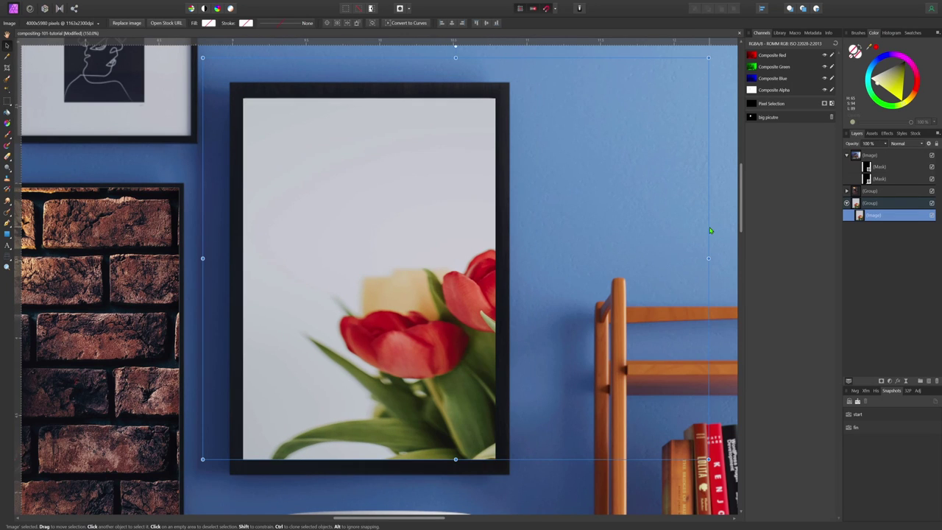
pyautogui.hotkey('ctrl', 'z')
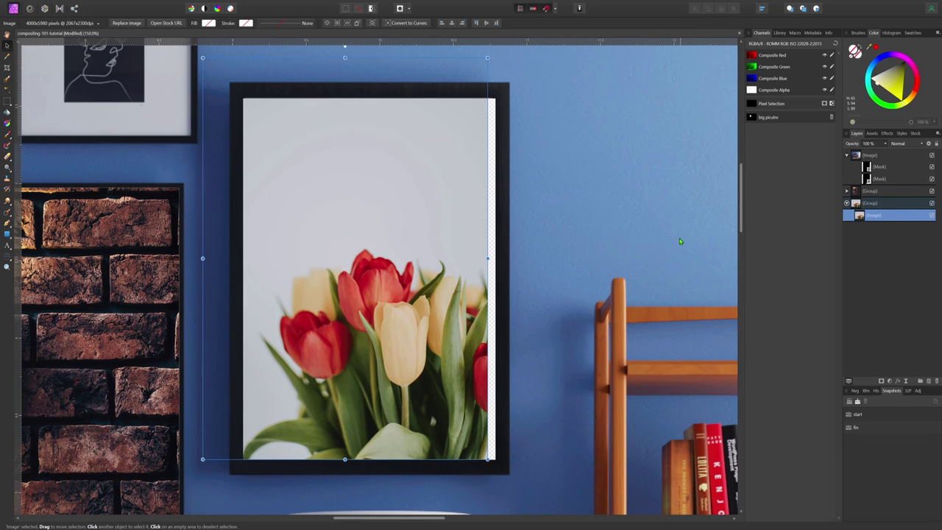
pyautogui.moveTo(409, 284); pyautogui.dragTo(422, 292)
# Step: Add a new pixel layer above the tulip image and flood-fill a dark strip along the frame's right edge
pyautogui.click(579, 188)
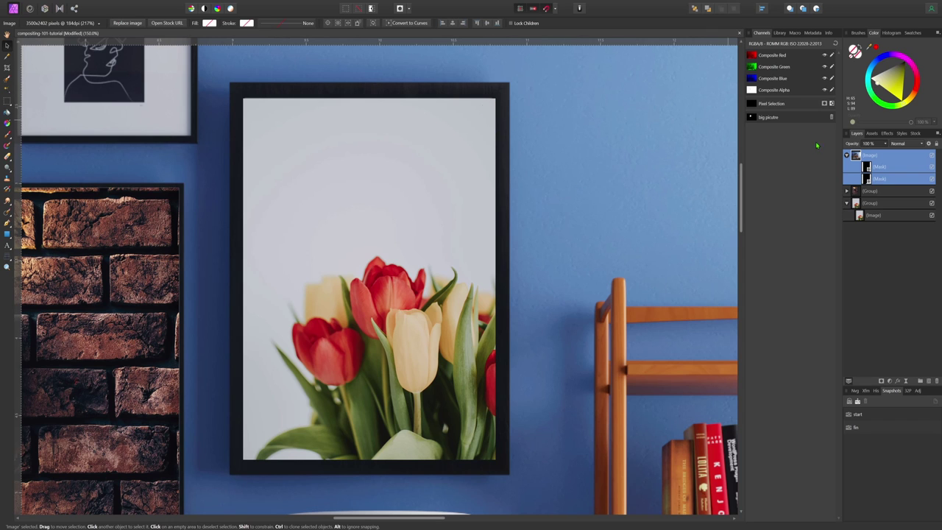
pyautogui.click(873, 214)
pyautogui.hotkey('ctrl', 'shift', 'n')
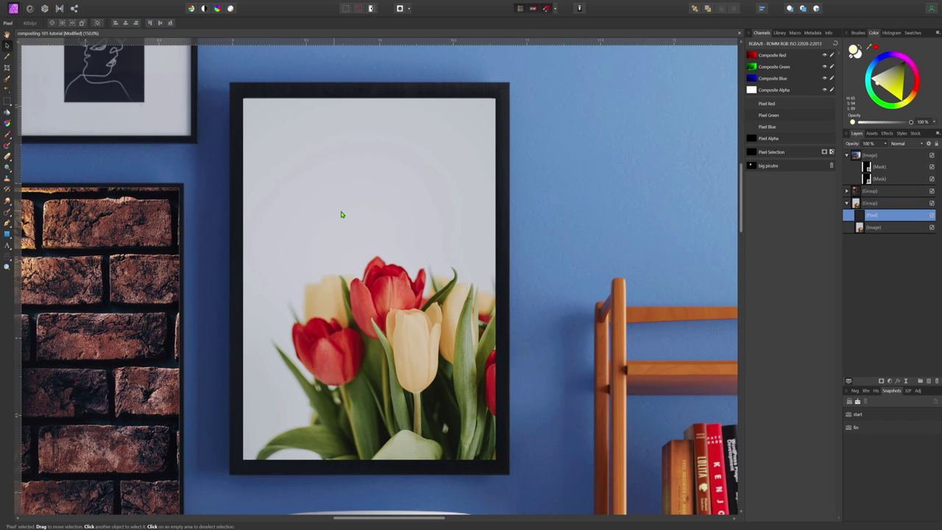
pyautogui.click(6, 102)
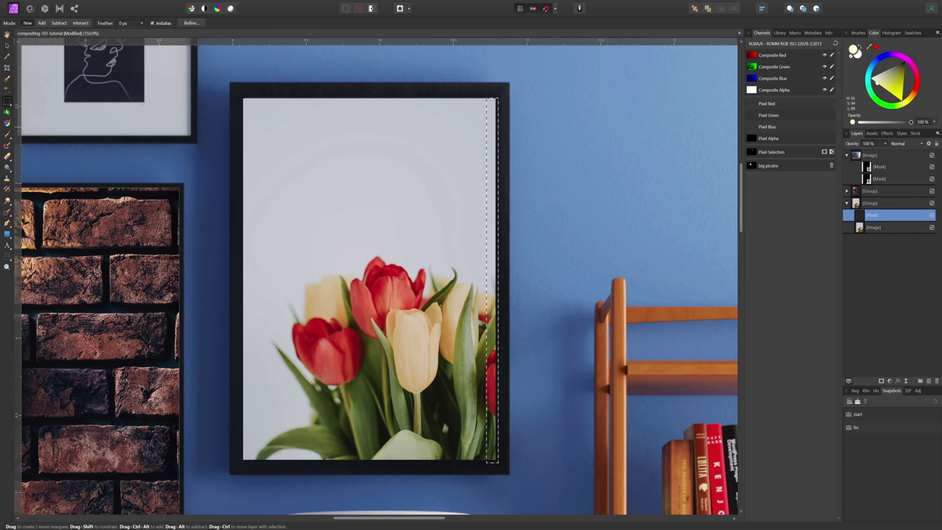
pyautogui.click(7, 112)
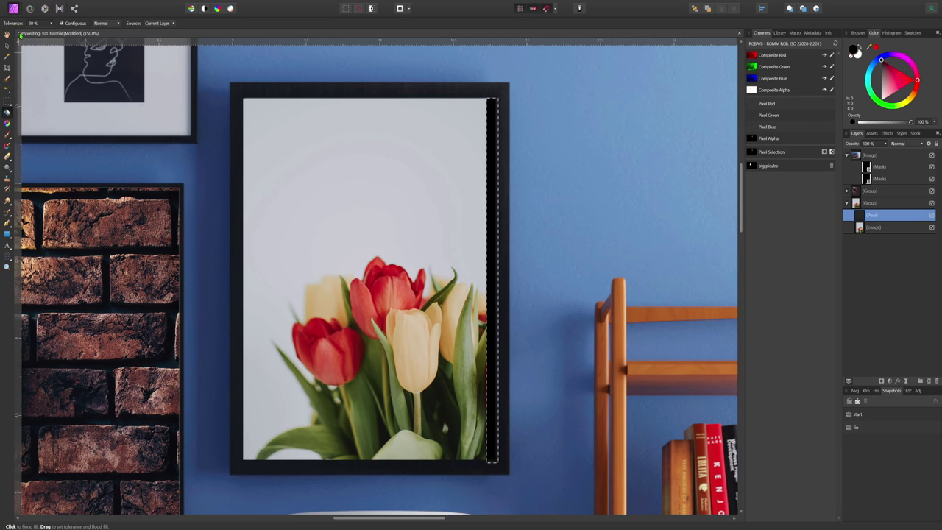
pyautogui.click(7, 45)
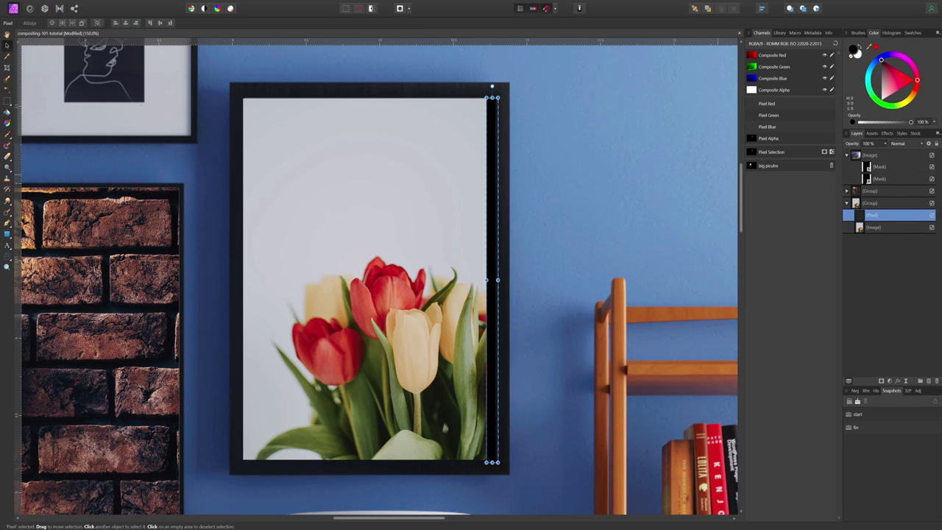
# Step: Set the strip to Soft Light, apply a Box Blur of about 8 px, and narrow it slightly
pyautogui.click(899, 143)
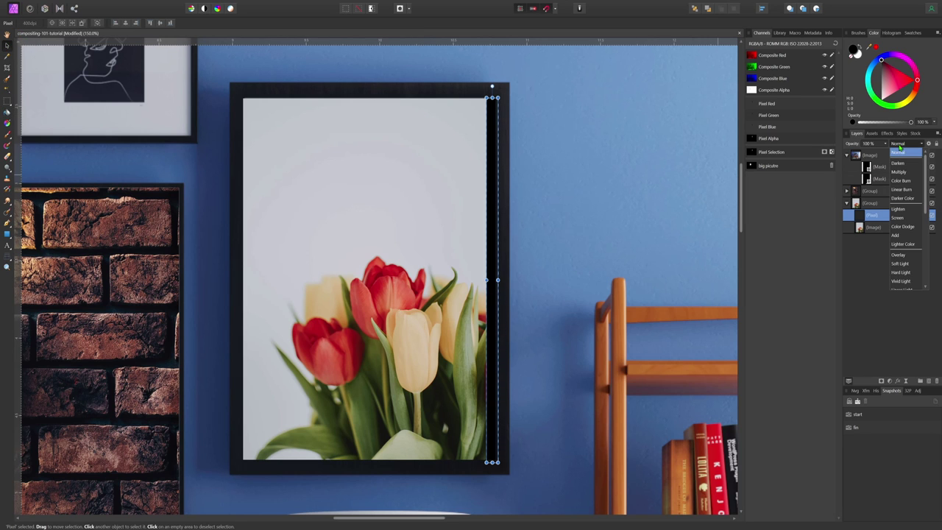
pyautogui.click(900, 263)
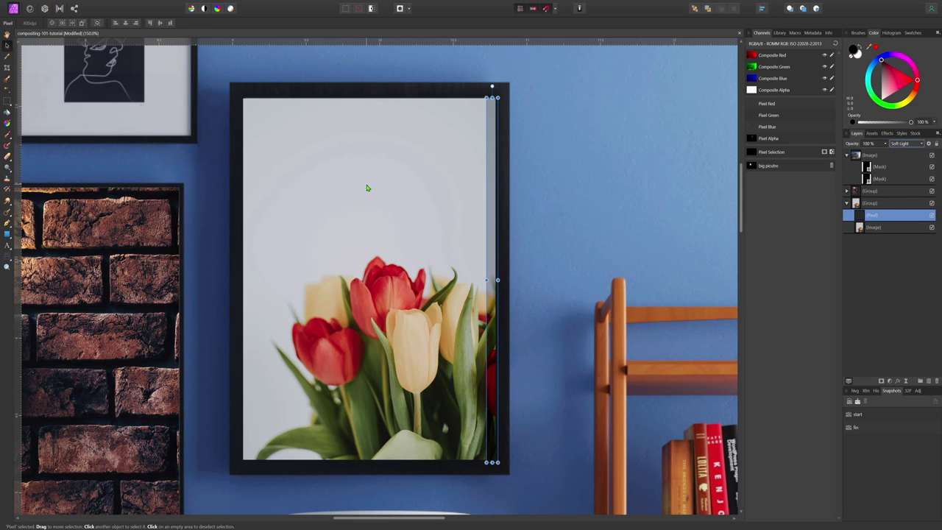
pyautogui.click(176, 0)
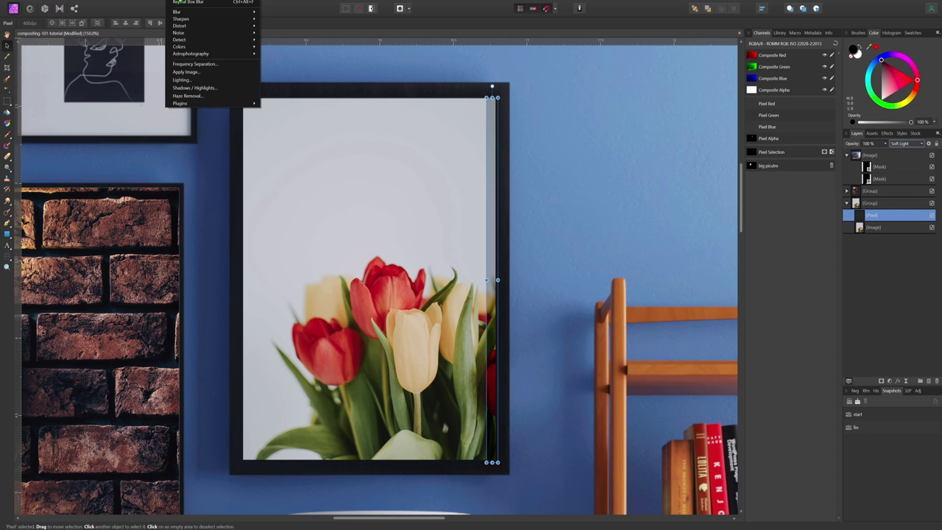
pyautogui.moveTo(179, 14)
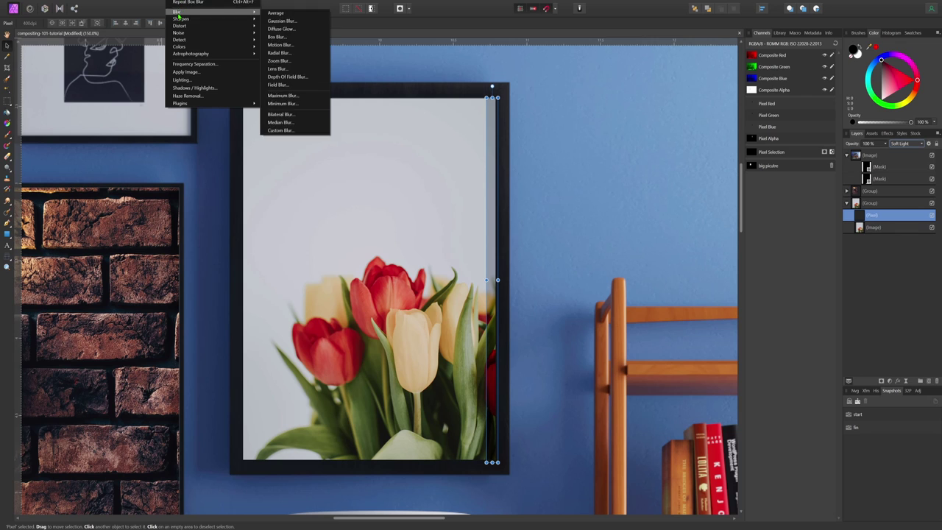
pyautogui.click(278, 37)
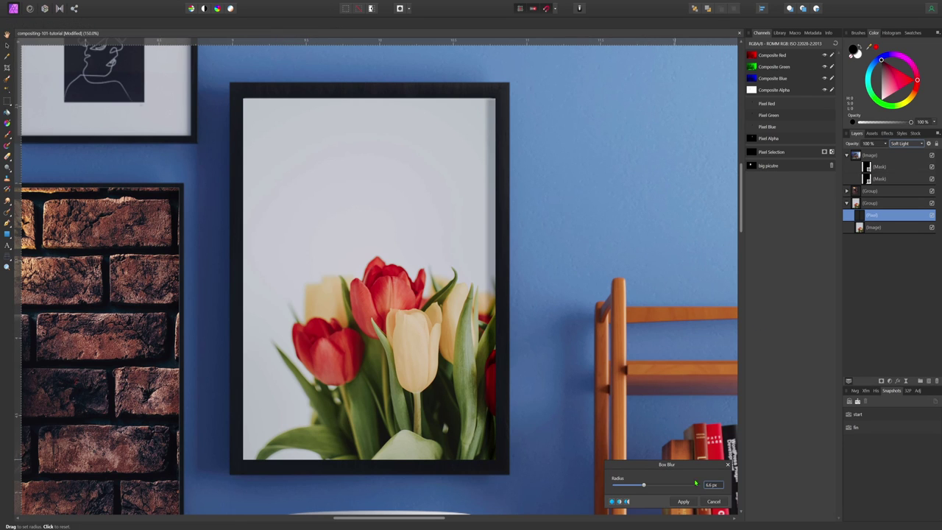
pyautogui.moveTo(647, 488)
pyautogui.mouseDown()
pyautogui.moveTo(613, 486)
pyautogui.moveTo(647, 487)
pyautogui.mouseUp()
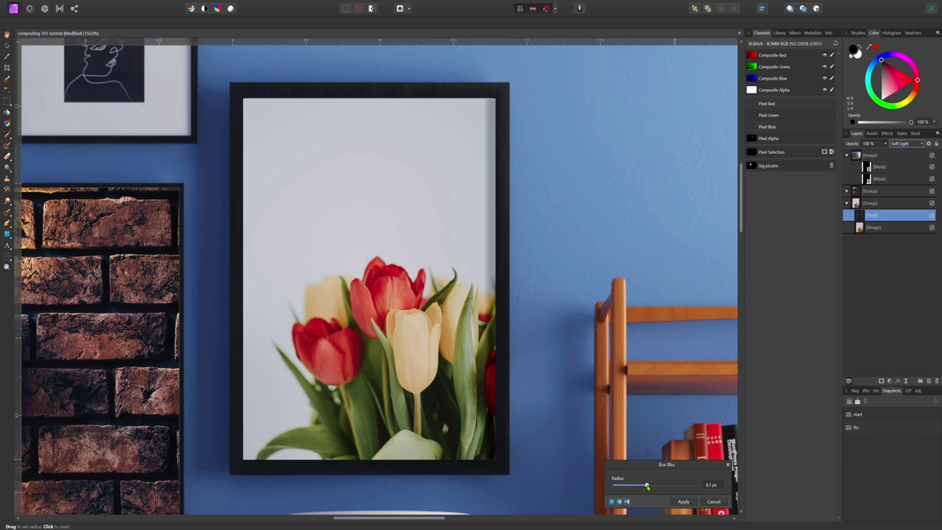
pyautogui.click(684, 501)
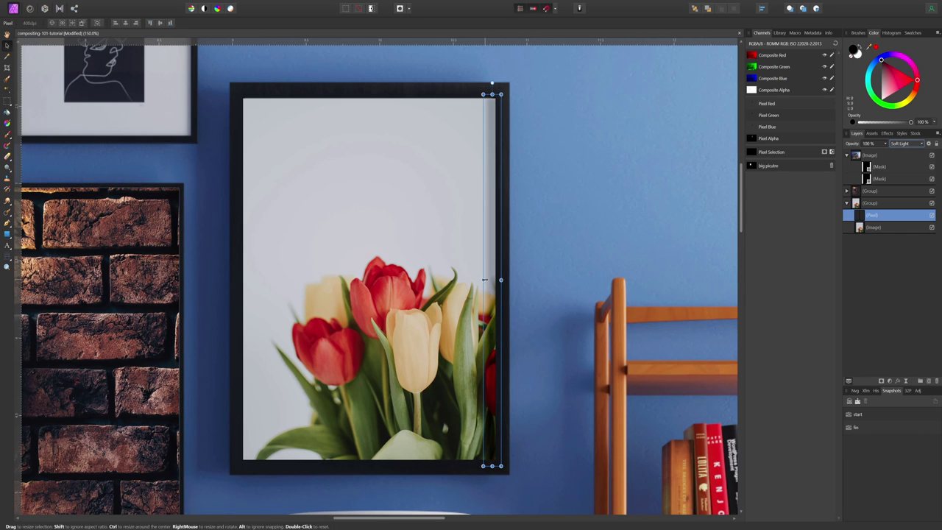
pyautogui.moveTo(483, 280); pyautogui.dragTo(487, 279)
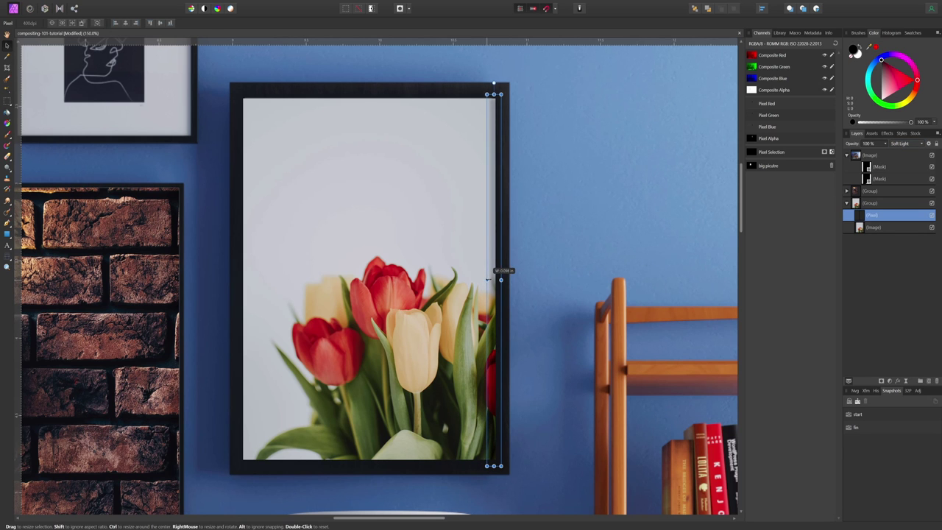
# Step: Collapse the expanded layers, add an empty pixel layer on top, and zoom to the desk lamp
pyautogui.press('v')
pyautogui.click(561, 262)
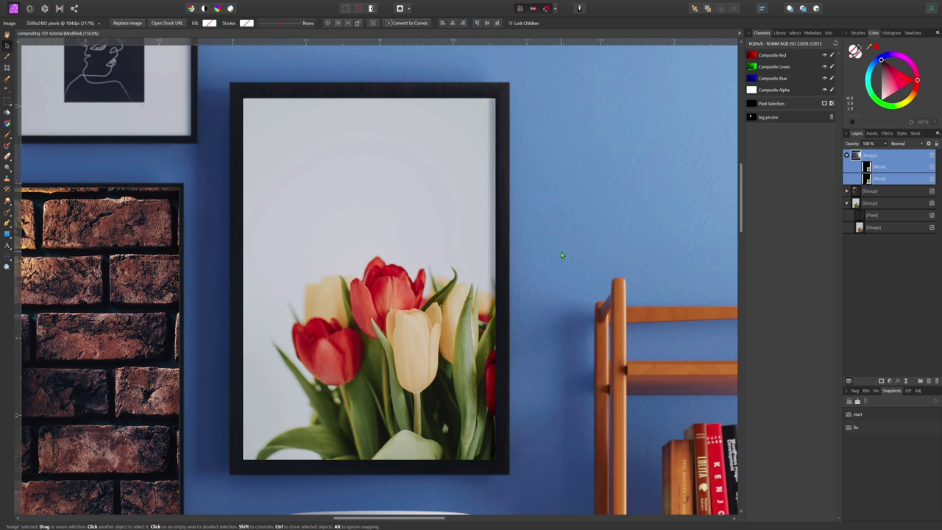
pyautogui.hotkey('ctrl', '0')
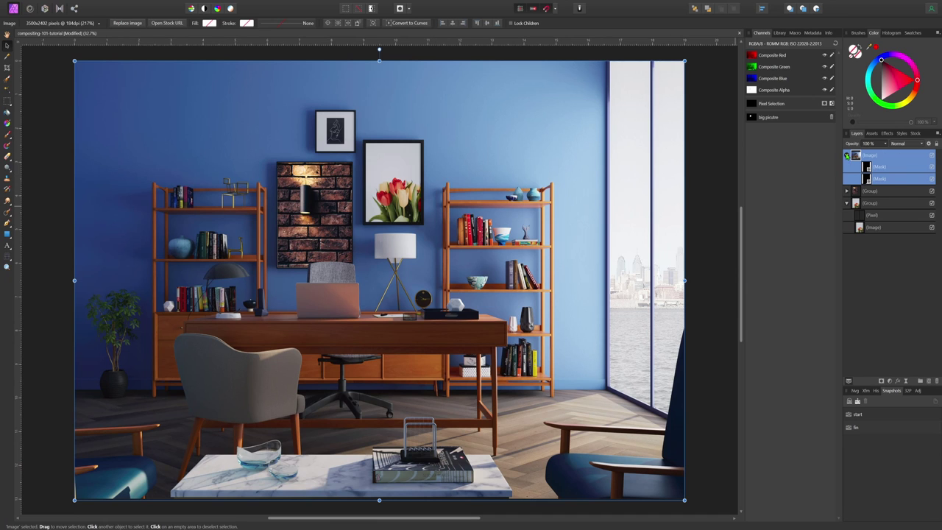
pyautogui.click(846, 155)
pyautogui.click(846, 179)
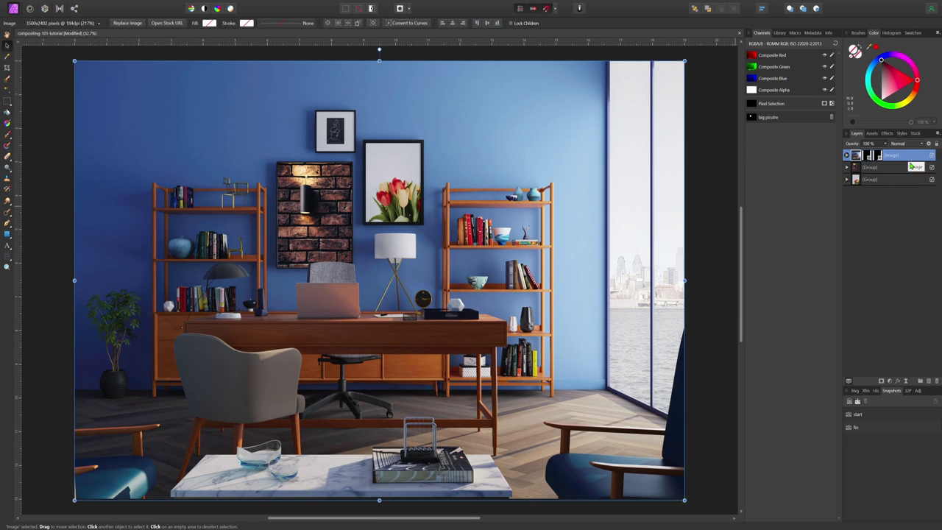
pyautogui.click(928, 382)
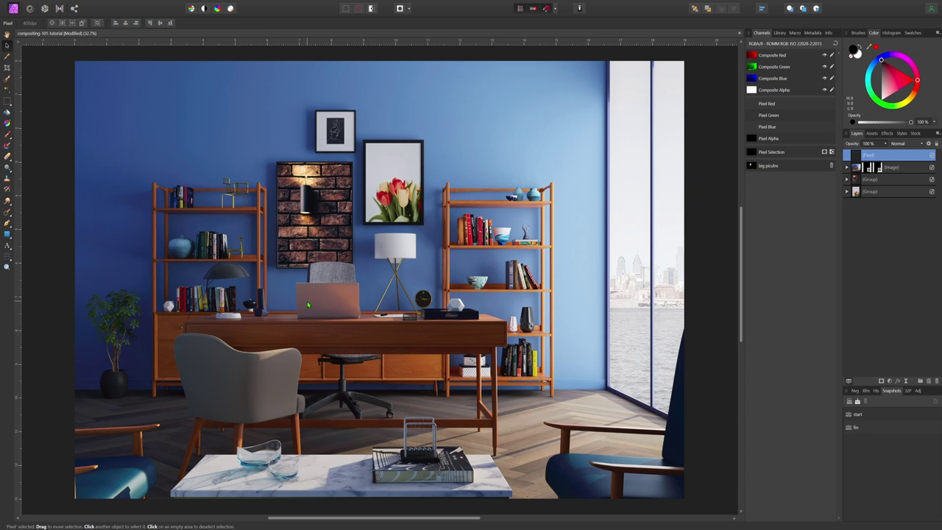
pyautogui.hotkey('ctrl', '+')
pyautogui.hotkey('ctrl', '+')
pyautogui.hotkey('ctrl', '+')
pyautogui.hotkey('ctrl', '+')
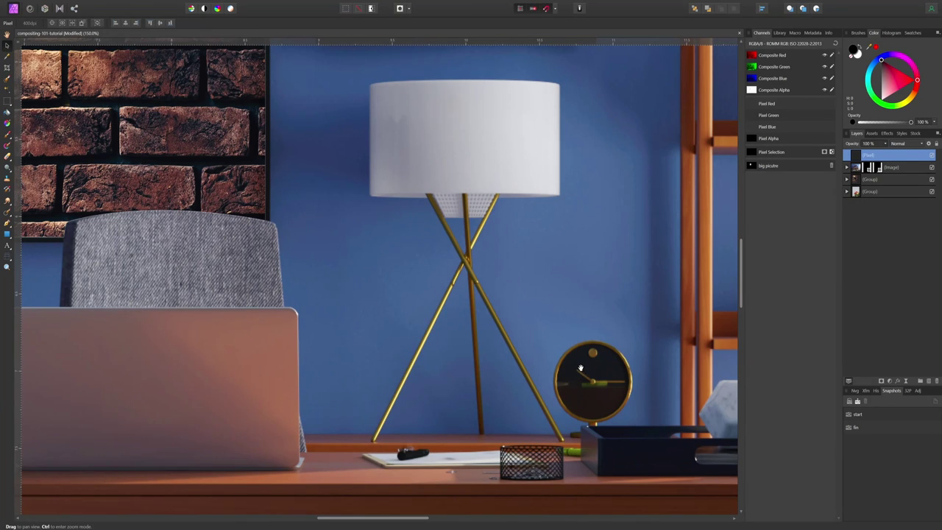
pyautogui.hscroll(-5, 169, 147)
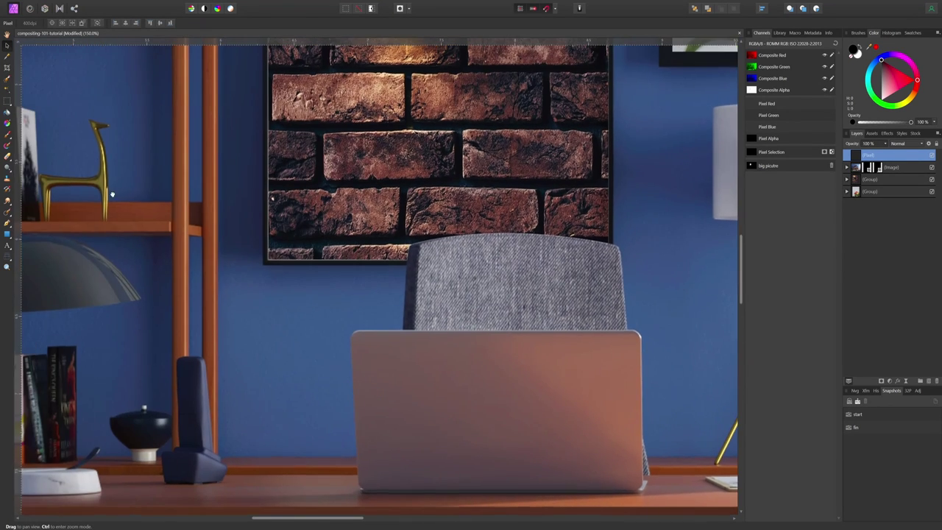
pyautogui.hscroll(-5, 112, 194)
pyautogui.scroll(-3, 111, 195)
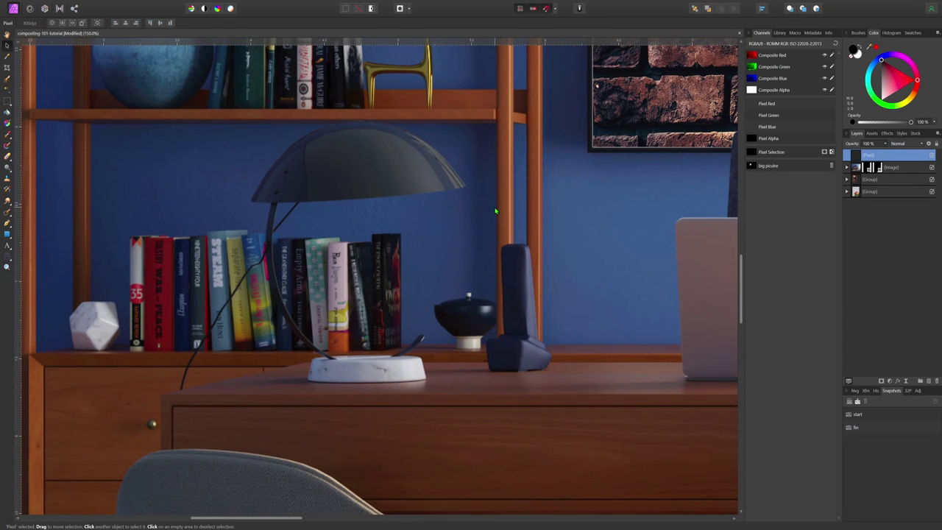
# Step: Draw a closed four-point Pen path from the lamp shade's curved rim down to the desk
pyautogui.press('p')
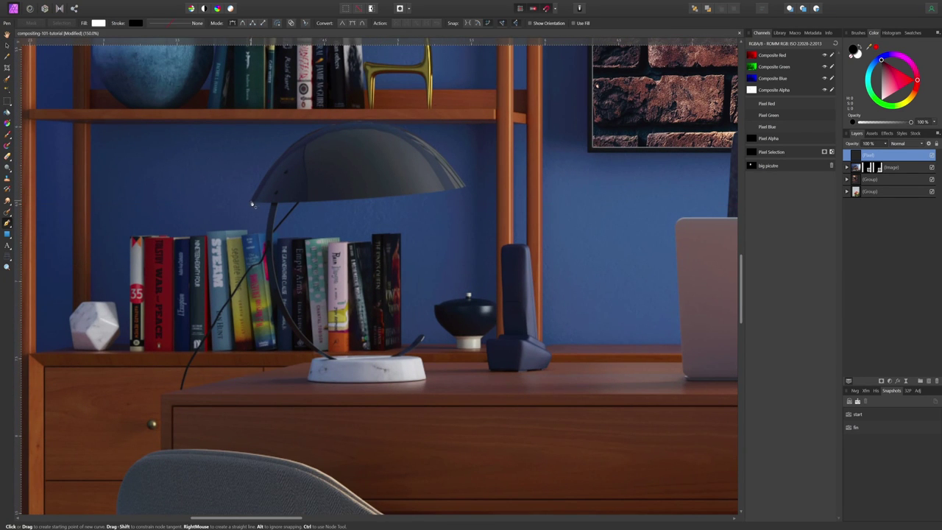
pyautogui.click(251, 201)
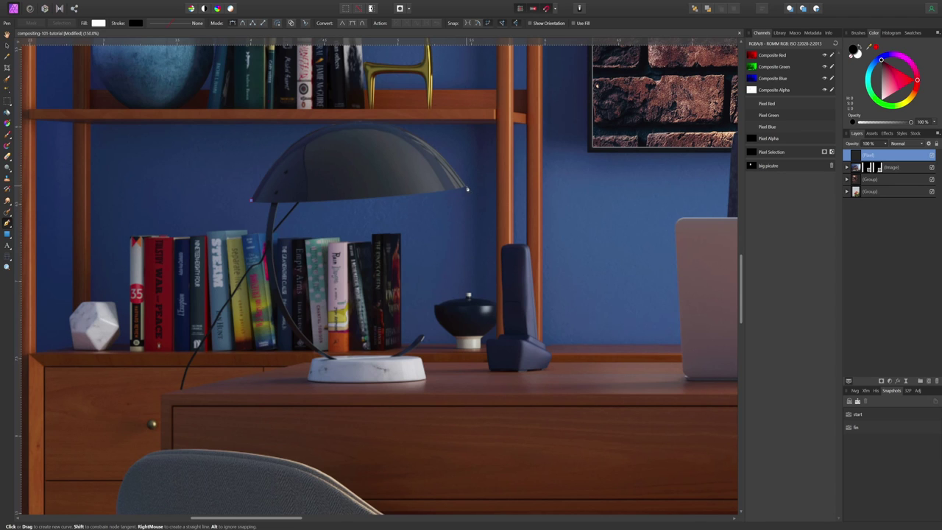
pyautogui.moveTo(466, 186); pyautogui.dragTo(598, 166)
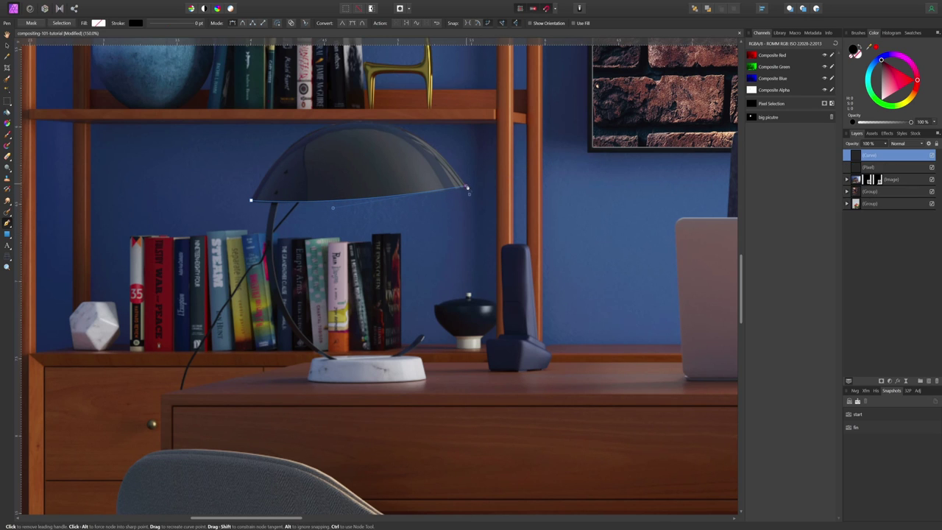
pyautogui.click(546, 397)
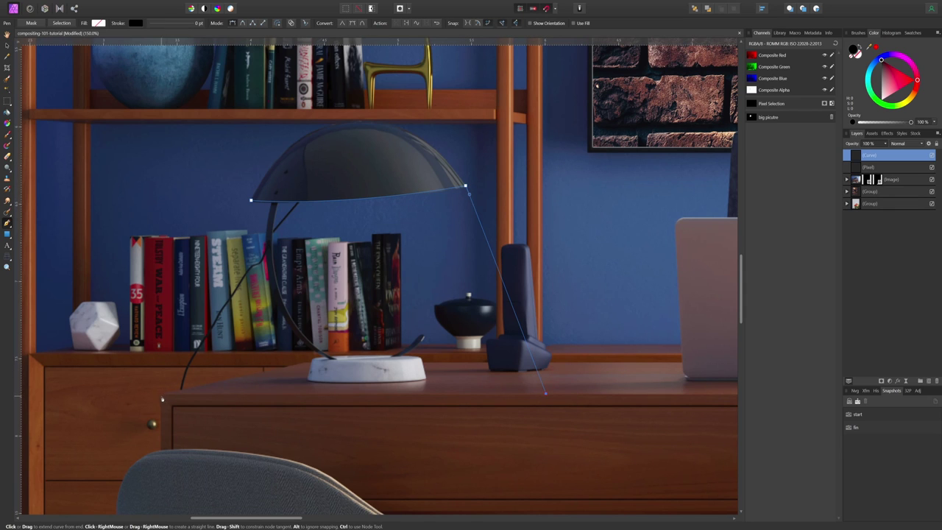
pyautogui.click(162, 395)
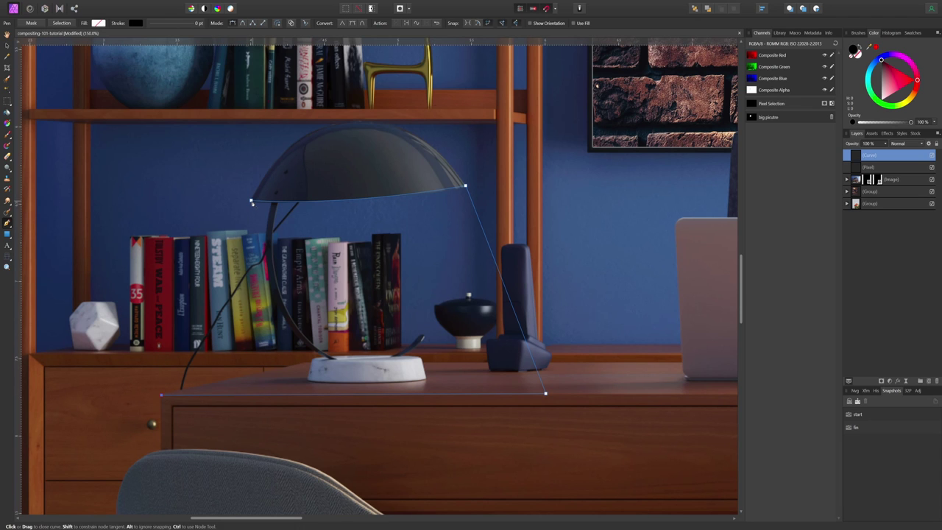
pyautogui.click(251, 200)
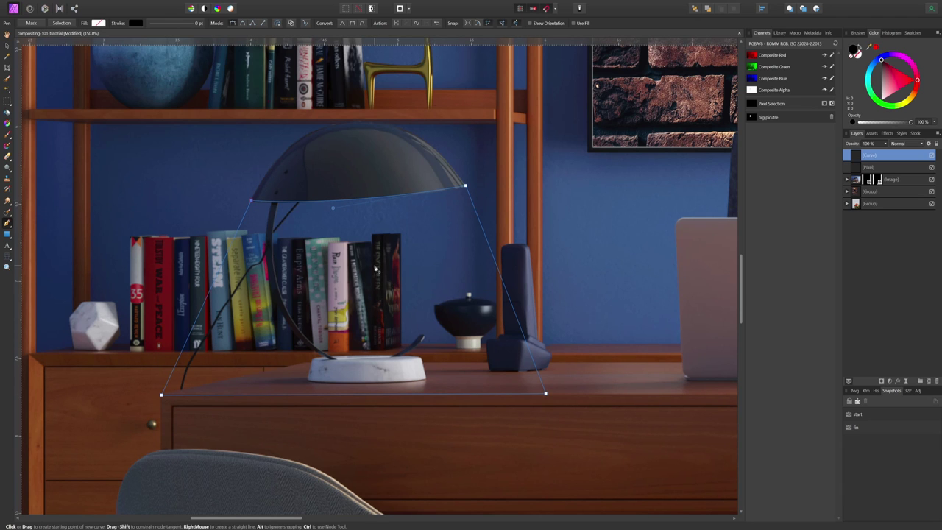
# Step: Convert the cone path to a selection and feather it with a 5 px radius
pyautogui.click(61, 24)
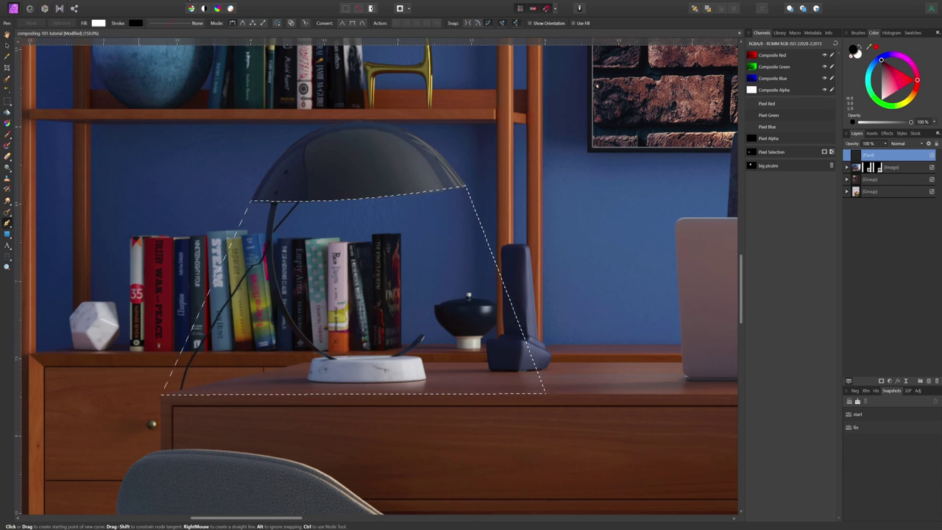
pyautogui.click(136, 1)
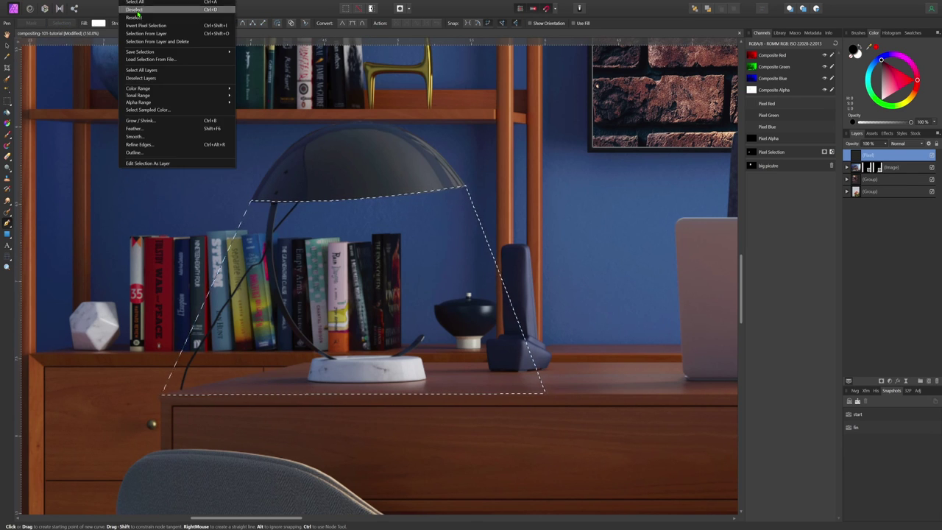
pyautogui.click(144, 129)
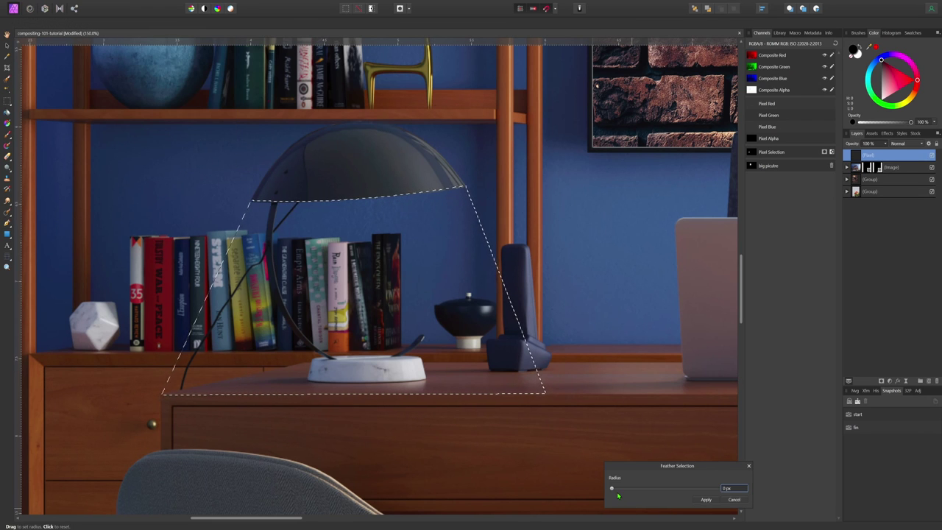
pyautogui.moveTo(611, 489)
pyautogui.mouseDown()
pyautogui.moveTo(625, 489)
pyautogui.moveTo(611, 489)
pyautogui.mouseUp()
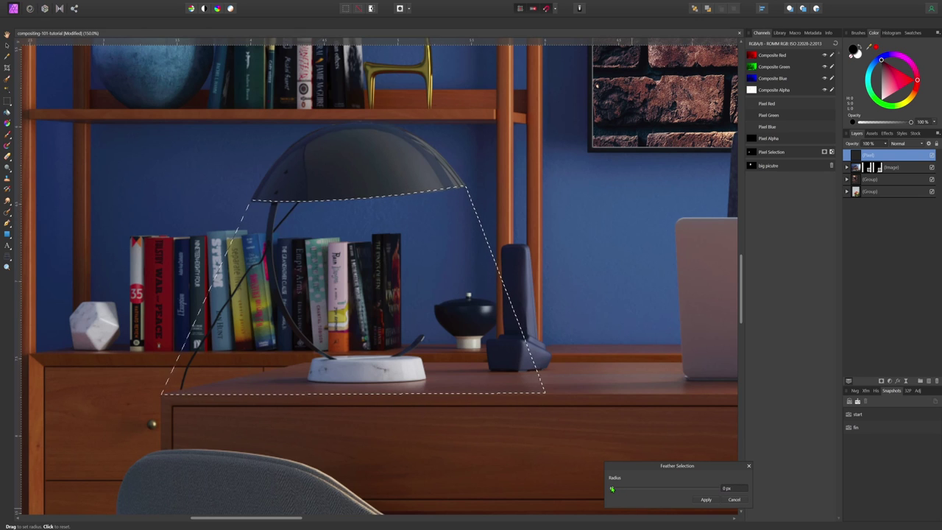
pyautogui.click(728, 488)
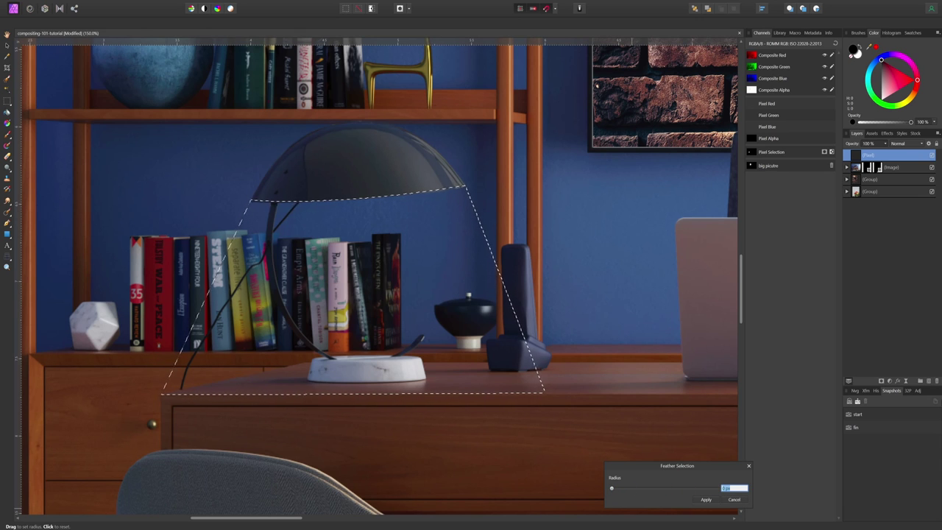
pyautogui.write('1')
pyautogui.press('Return')
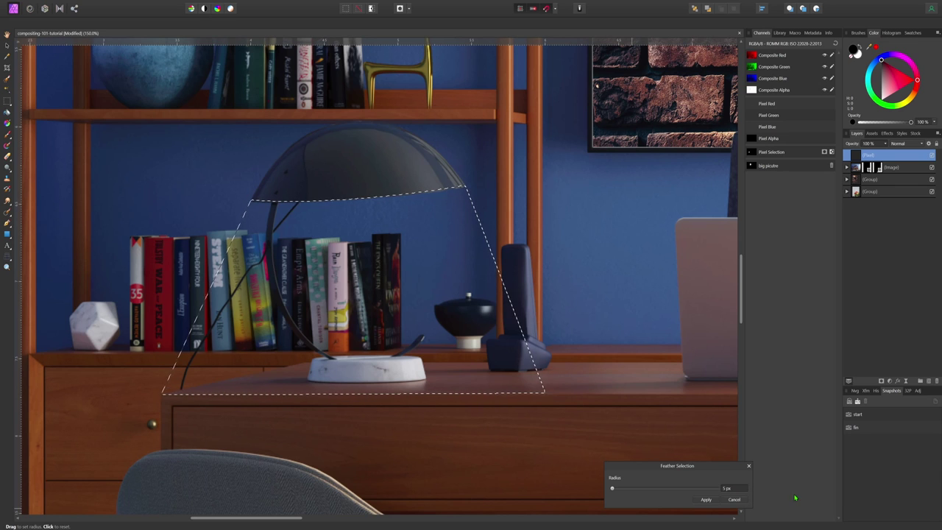
pyautogui.click(705, 500)
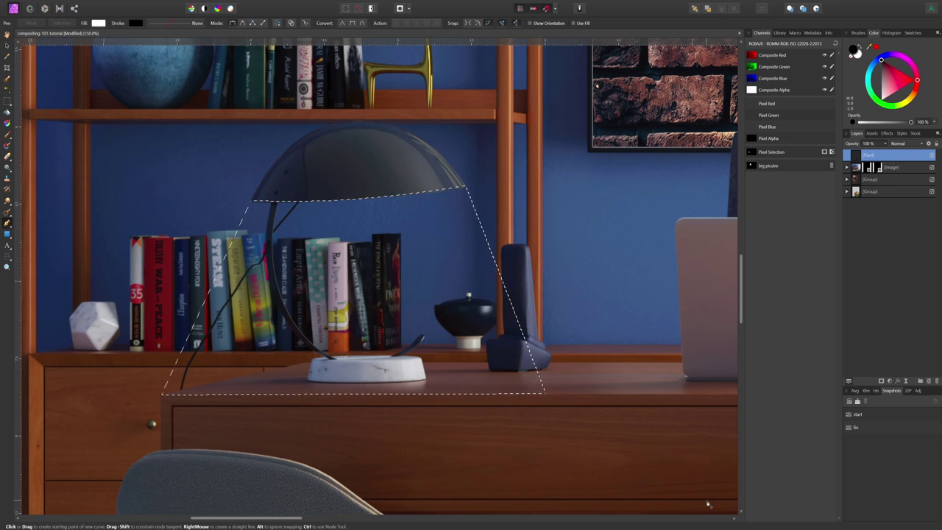
# Step: Flood-fill the feathered cone selection with pale yellow on the top pixel layer
pyautogui.click(6, 112)
pyautogui.moveTo(916, 81)
pyautogui.mouseDown()
pyautogui.moveTo(905, 110)
pyautogui.moveTo(876, 90)
pyautogui.mouseUp()
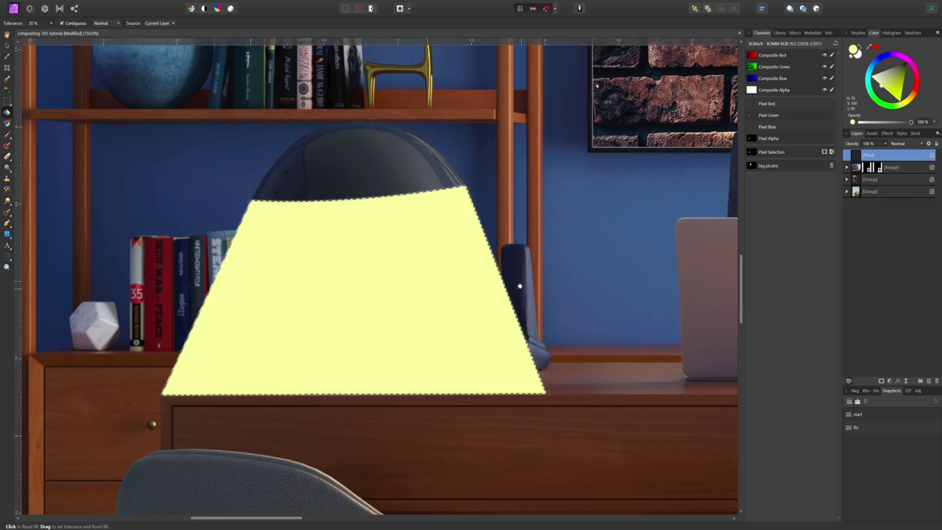
pyautogui.press('v')
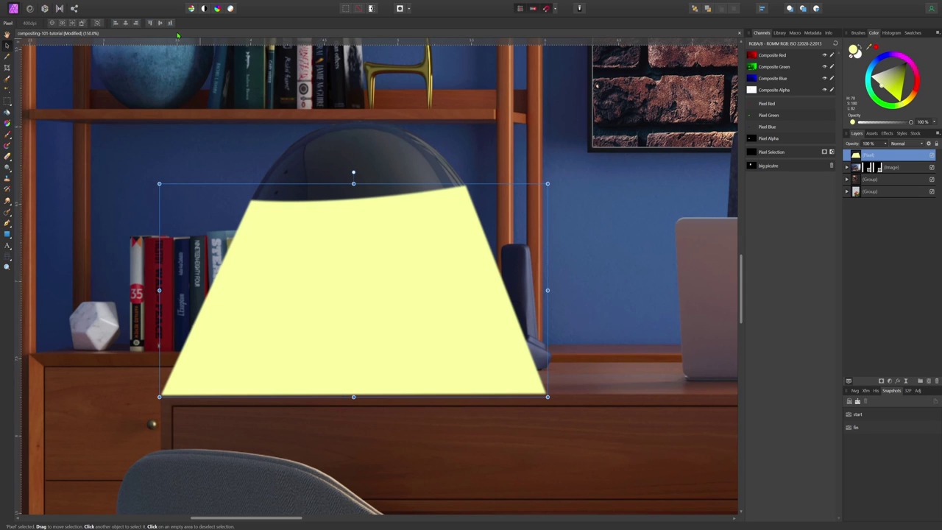
# Step: Apply a Box Blur of about 28 px to the yellow cone and nudge it up slightly
pyautogui.click(180, 1)
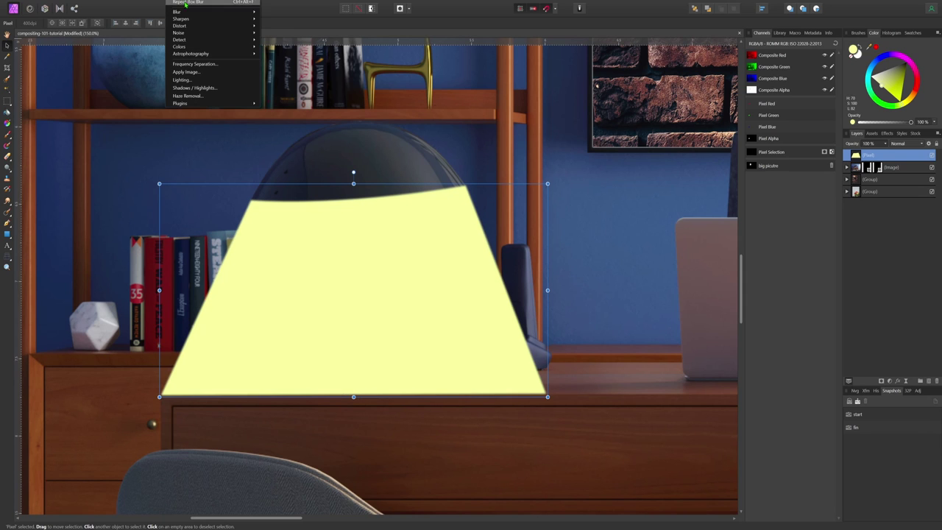
pyautogui.moveTo(184, 14)
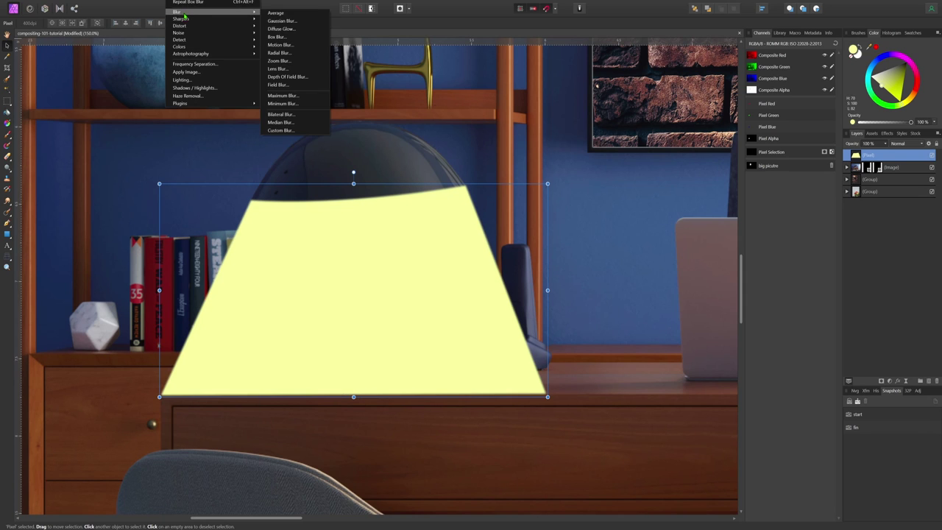
pyautogui.click(286, 39)
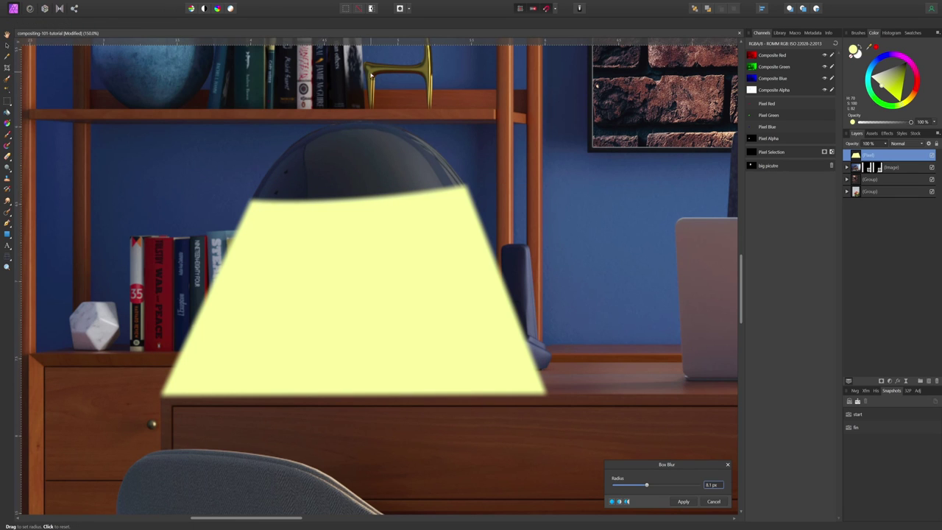
pyautogui.moveTo(645, 488); pyautogui.dragTo(669, 487)
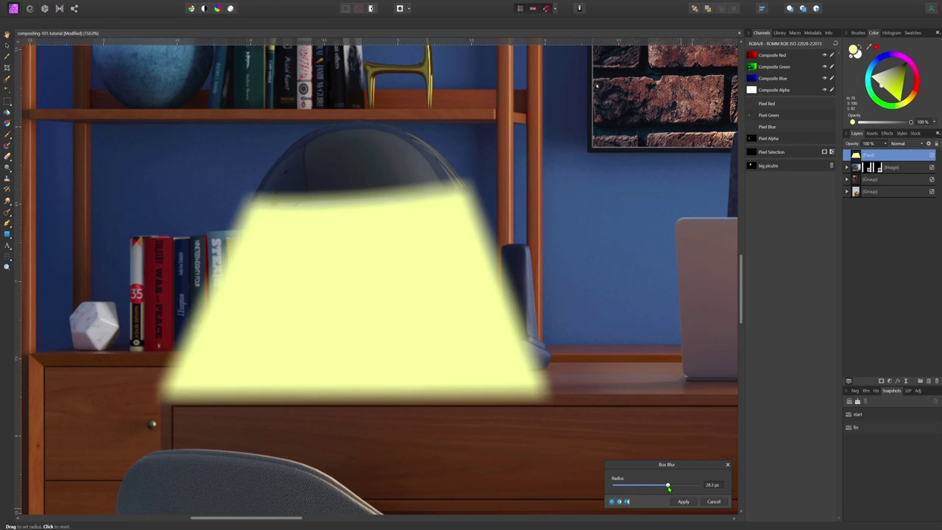
pyautogui.click(685, 503)
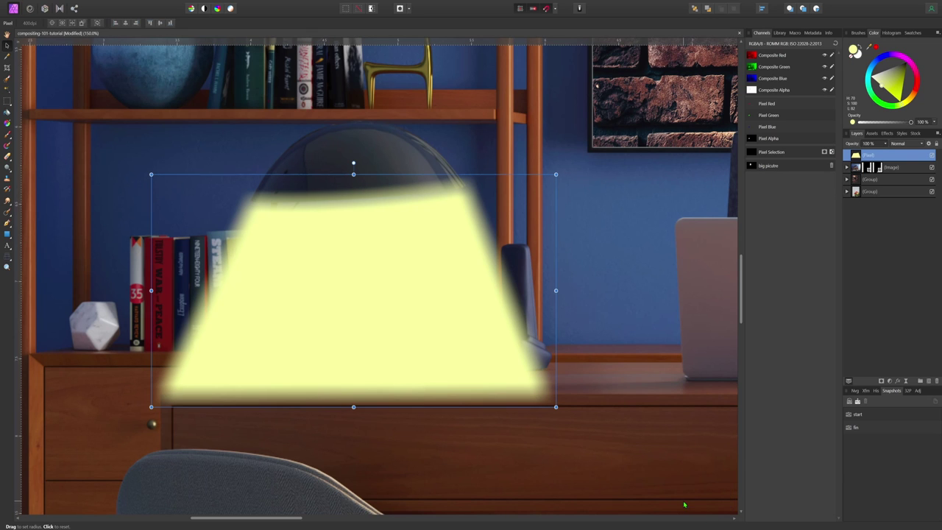
pyautogui.moveTo(380, 345); pyautogui.dragTo(380, 337)
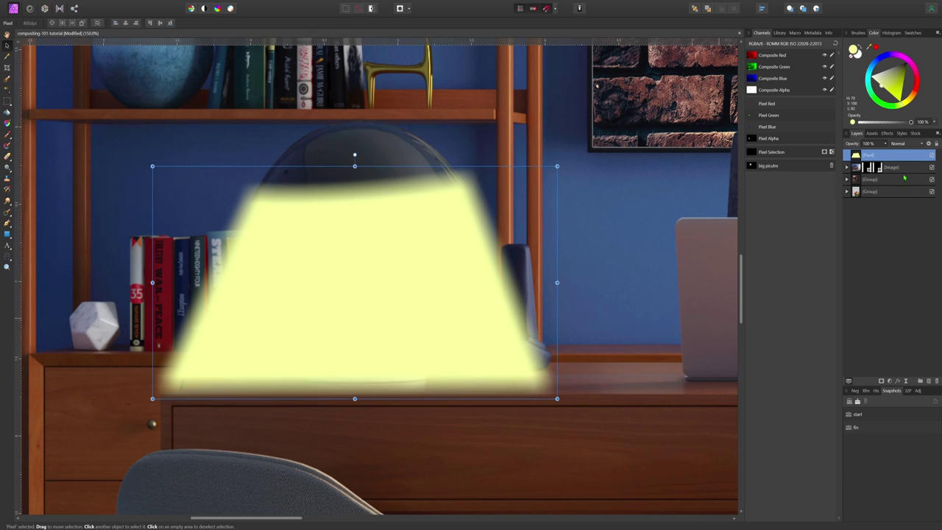
# Step: Set the yellow cone layer to Soft Light and add a new pixel layer above it
pyautogui.click(902, 144)
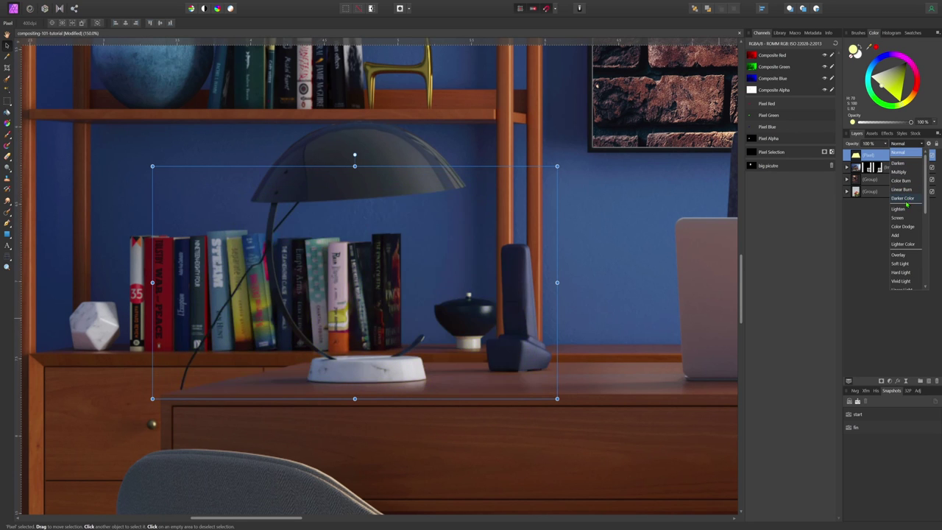
pyautogui.click(905, 265)
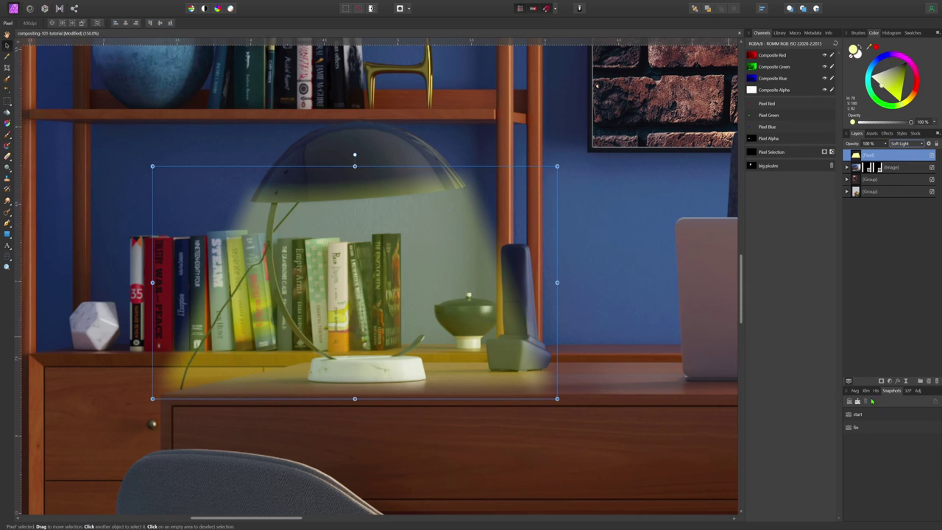
pyautogui.click(928, 381)
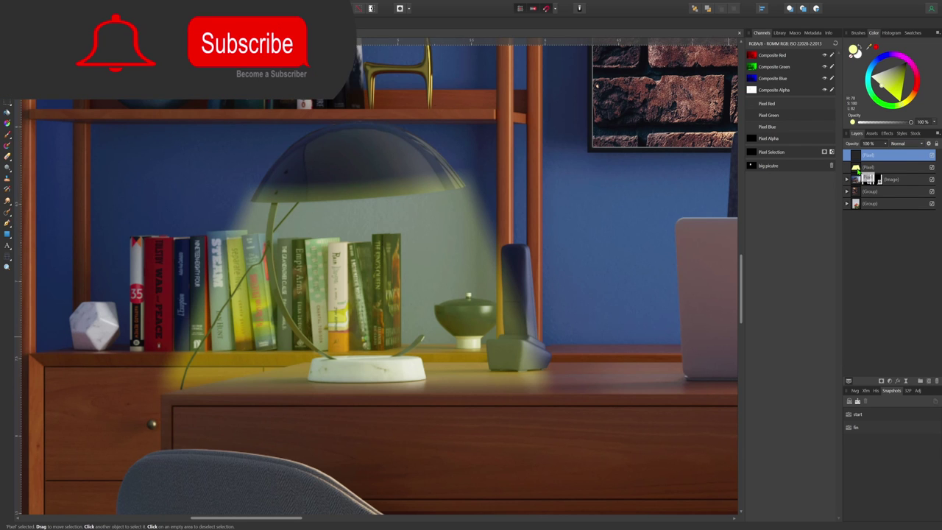
# Step: Load the light cone's shape as a selection and pick the white Paint Brush
pyautogui.keyDown('ctrl'); pyautogui.click(856, 169); pyautogui.keyUp('ctrl')
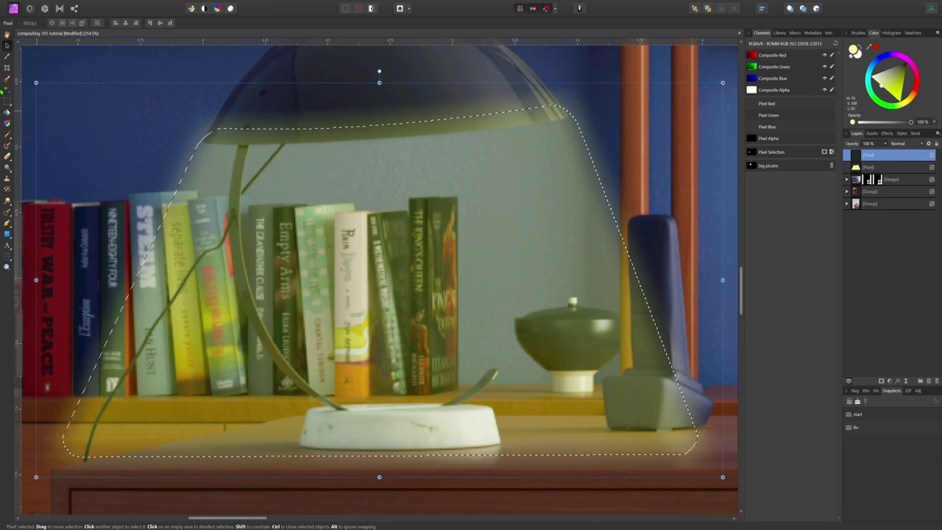
pyautogui.press('b')
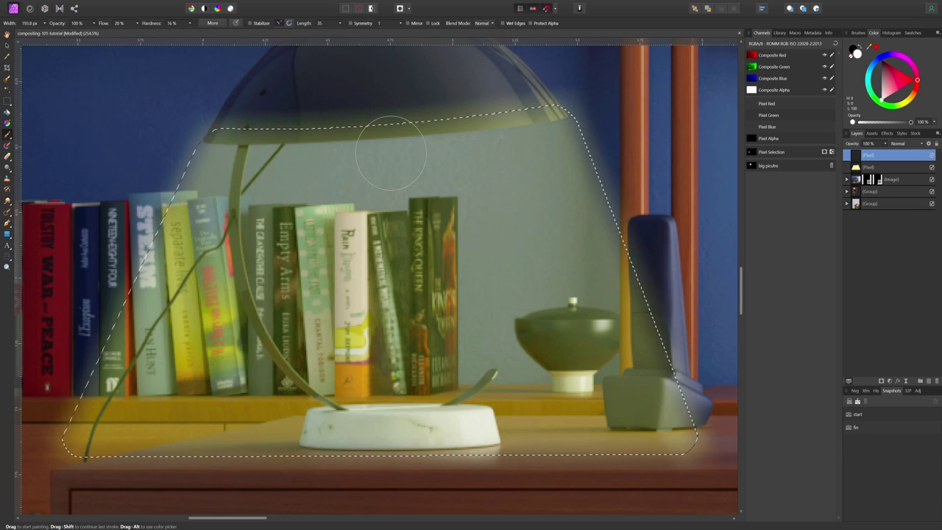
# Step: Paint a broad, soft white glow beneath the lamp shade, sizing the brush to about 231 px
pyautogui.moveTo(391, 153); pyautogui.dragTo(389, 144)
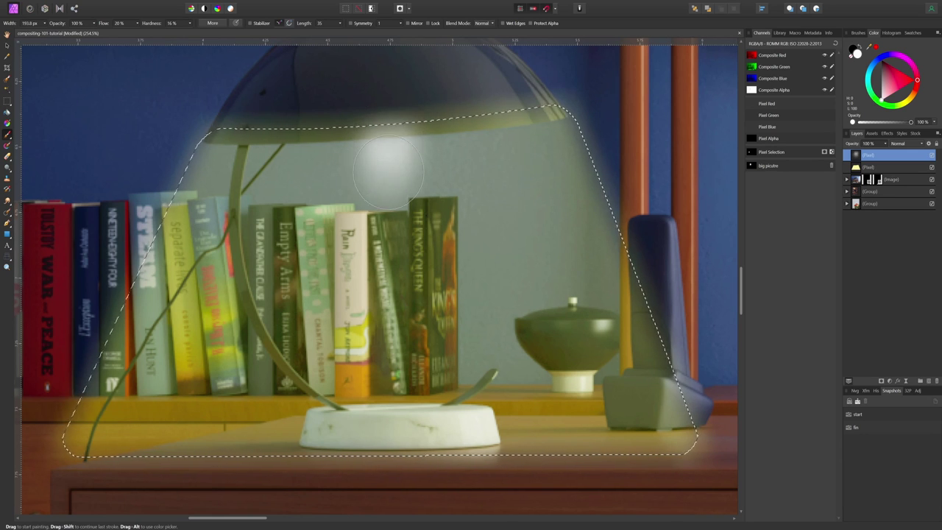
pyautogui.press(']')
pyautogui.press(']')
pyautogui.press(']')
pyautogui.moveTo(388, 138); pyautogui.dragTo(387, 160)
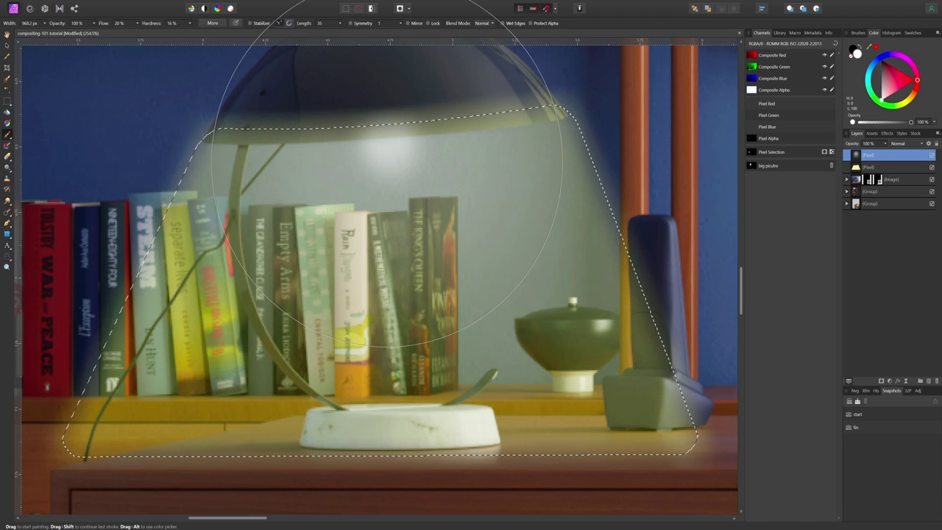
pyautogui.press('[')
pyautogui.press('[')
pyautogui.press('[')
pyautogui.press(']')
pyautogui.press(']')
pyautogui.press(']')
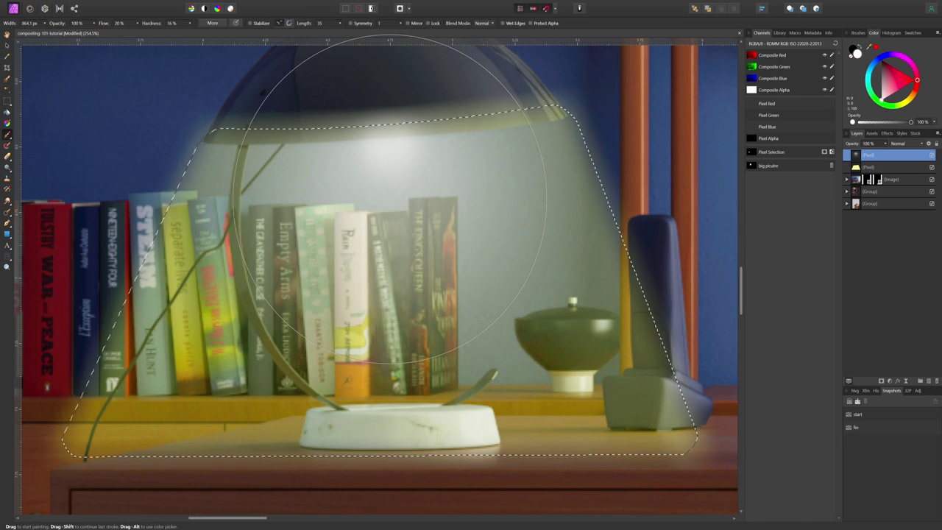
pyautogui.hotkey('ctrl', '1')
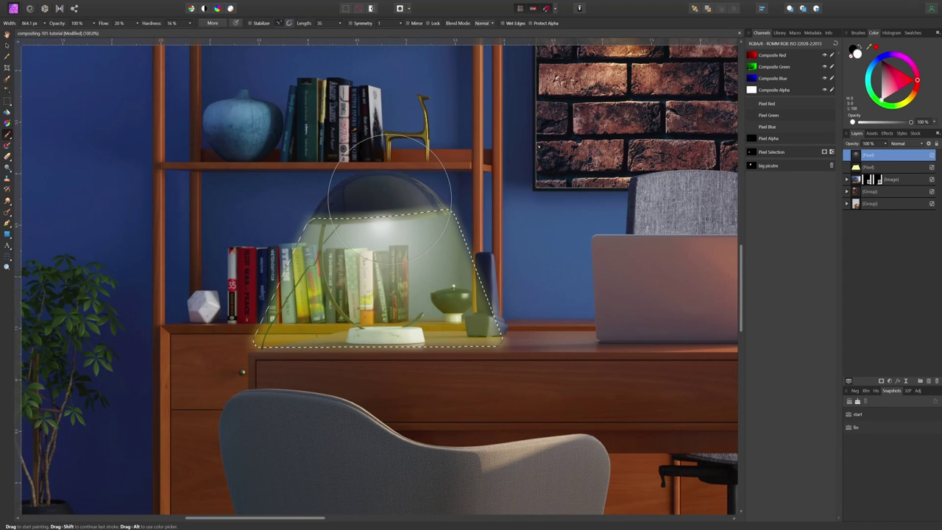
pyautogui.press(']')
pyautogui.press(']')
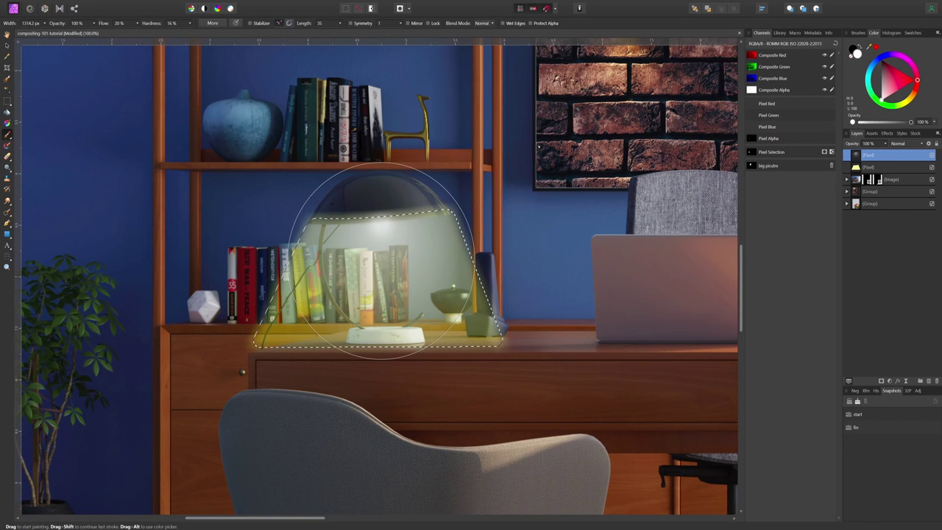
pyautogui.press('[')
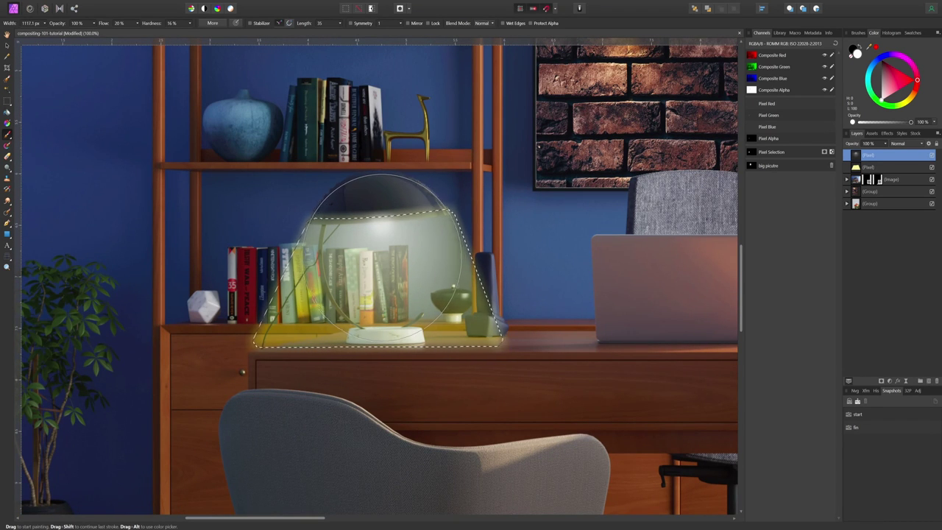
pyautogui.press(']')
pyautogui.press(']')
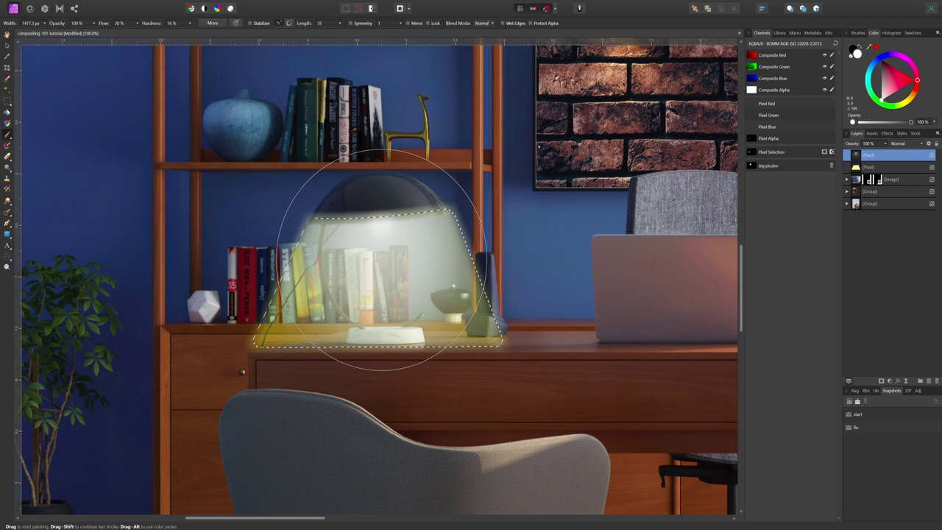
pyautogui.press(']')
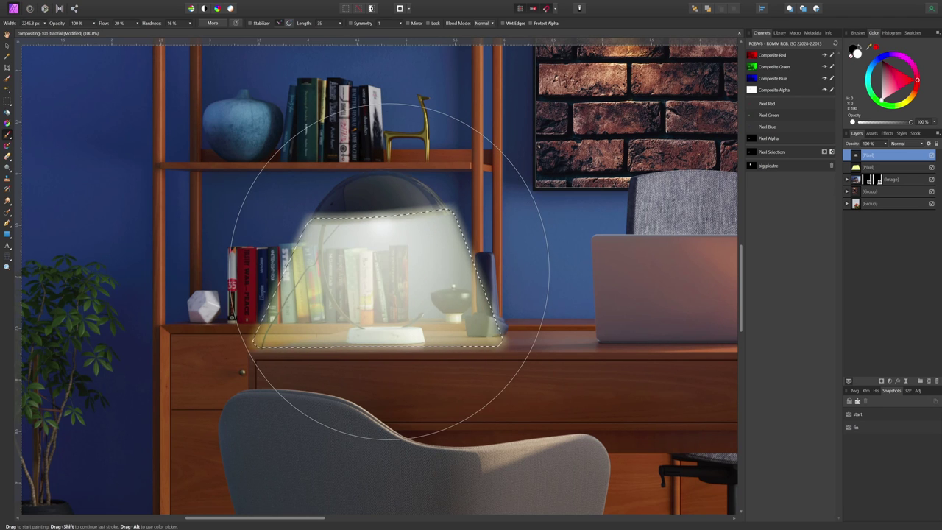
pyautogui.press('[')
pyautogui.press('[')
pyautogui.press('[')
pyautogui.press('[')
pyautogui.press('[')
pyautogui.press('[')
pyautogui.press('[')
pyautogui.press('[')
pyautogui.press('[')
pyautogui.press('[')
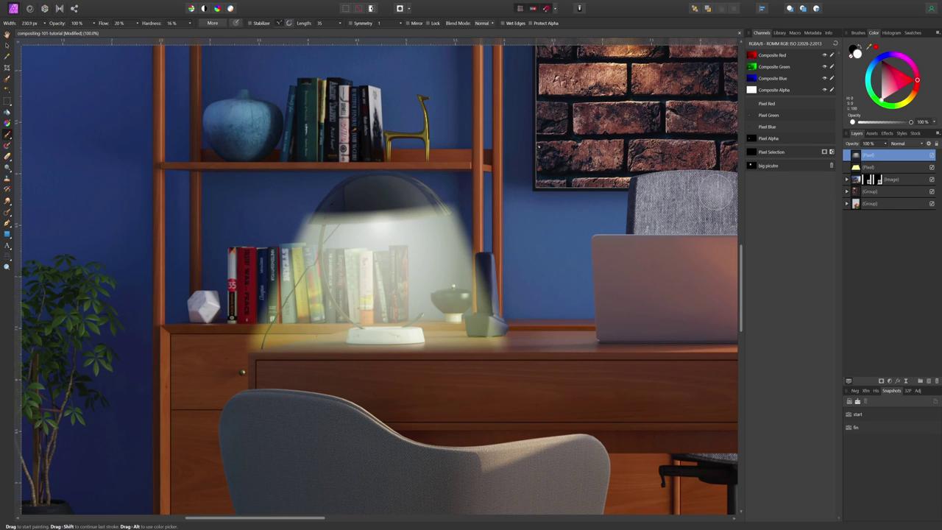
pyautogui.press('v')
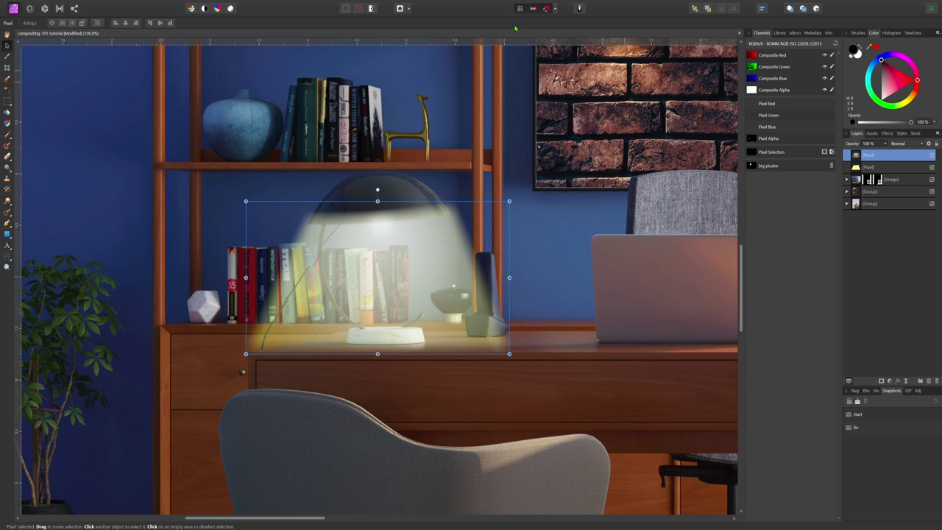
# Step: Apply a Gaussian Blur with a radius of about 28.5 px to the light cone
pyautogui.click(180, 1)
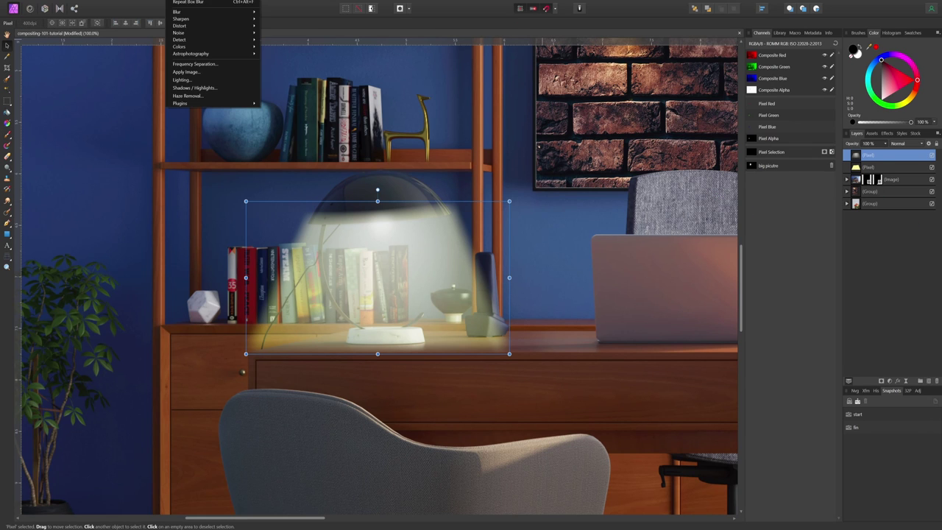
pyautogui.moveTo(183, 22)
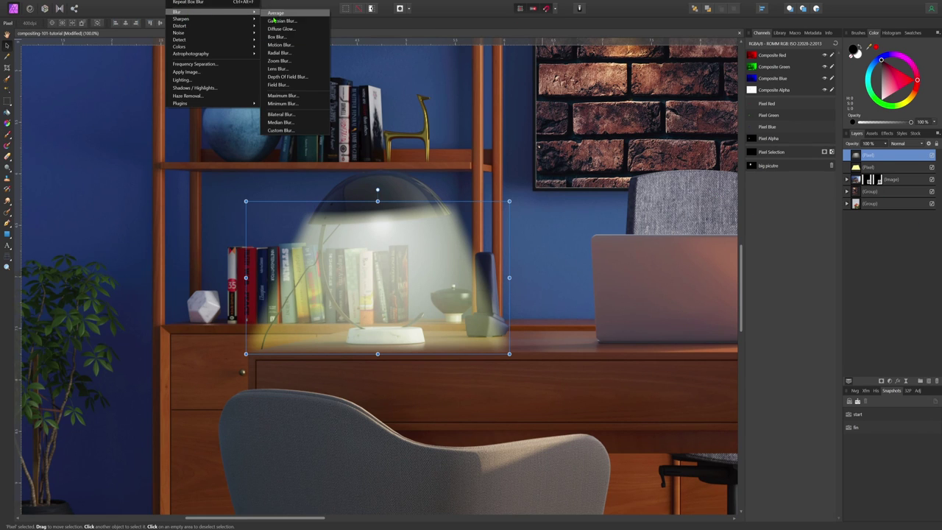
pyautogui.click(278, 21)
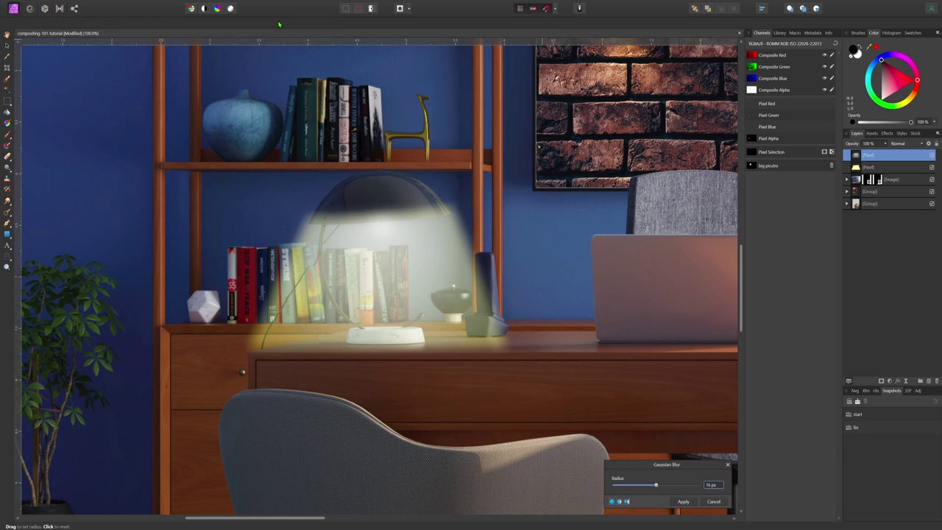
pyautogui.moveTo(655, 487); pyautogui.dragTo(677, 487)
pyautogui.click(683, 501)
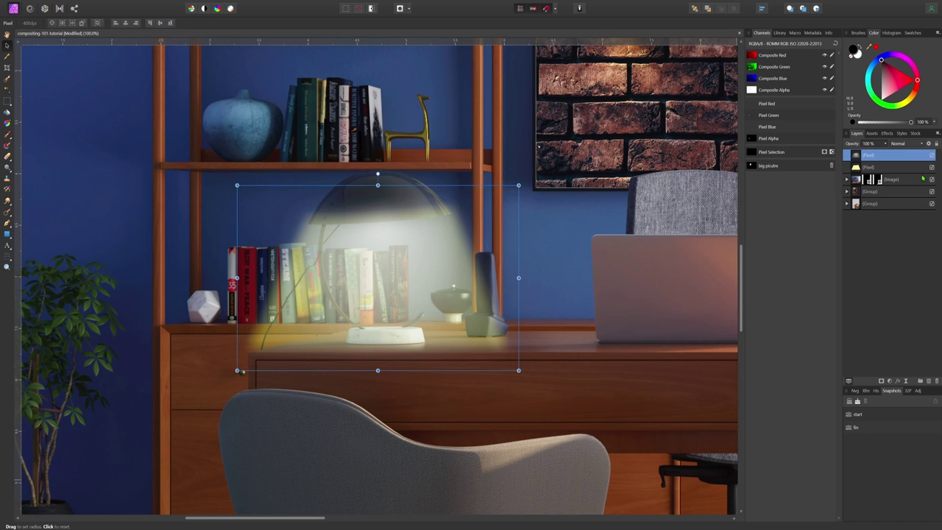
# Step: Set the light layer's blend mode to Soft Light, then also select the second light layer
pyautogui.click(914, 144)
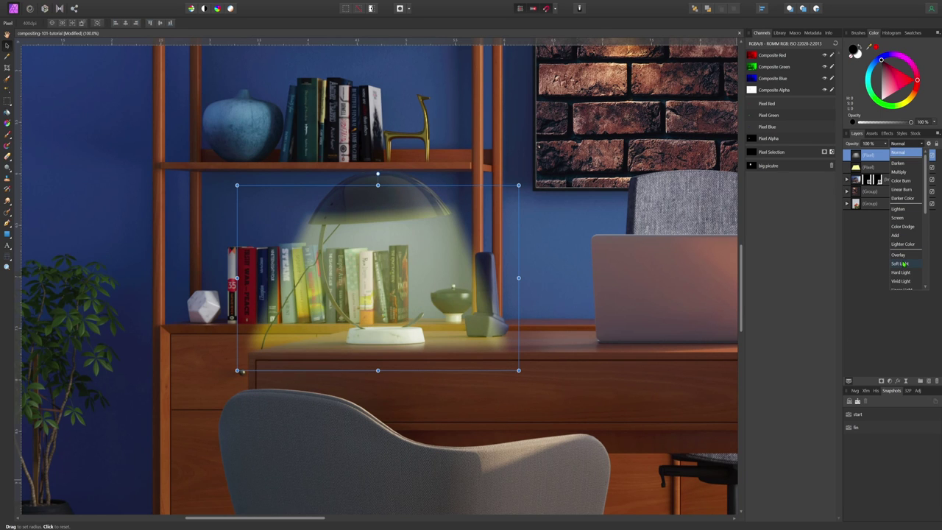
pyautogui.click(904, 263)
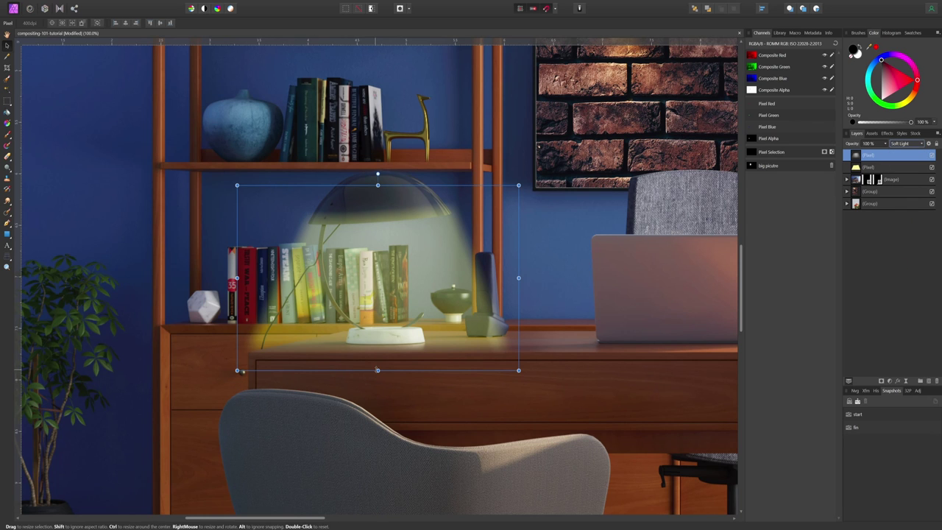
pyautogui.moveTo(378, 370); pyautogui.dragTo(375, 383)
pyautogui.hotkey('ctrl', 'z')
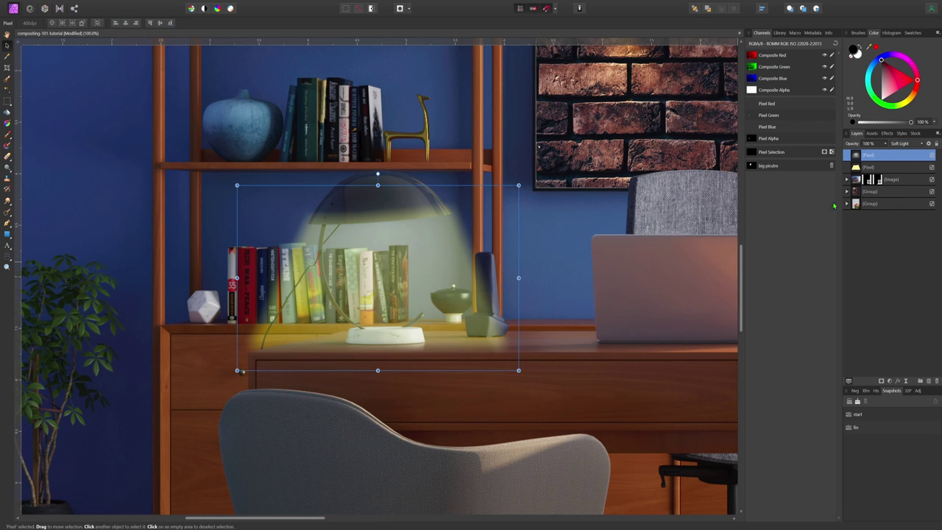
pyautogui.keyDown('shift'); pyautogui.click(882, 167); pyautogui.keyUp('shift')
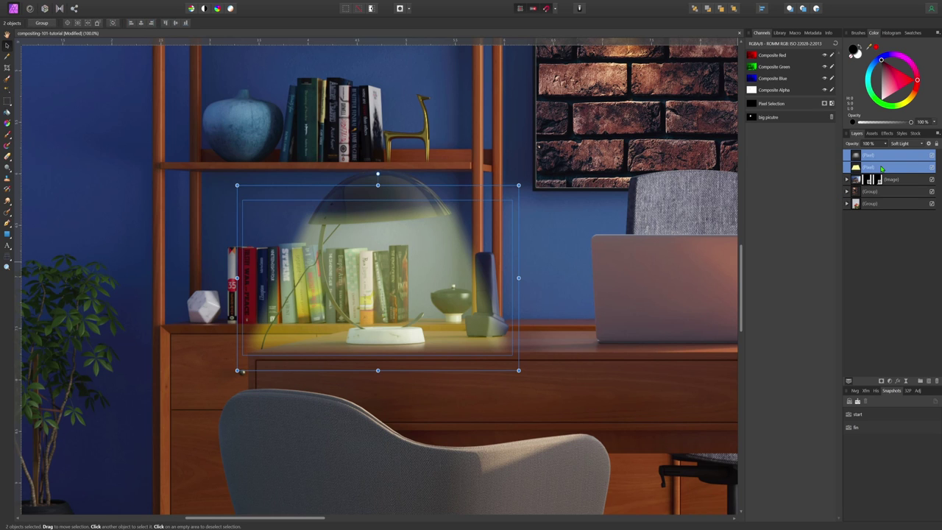
# Step: Group both light layers and stretch the glow down over the desk's front edge
pyautogui.hotkey('ctrl', 'g')
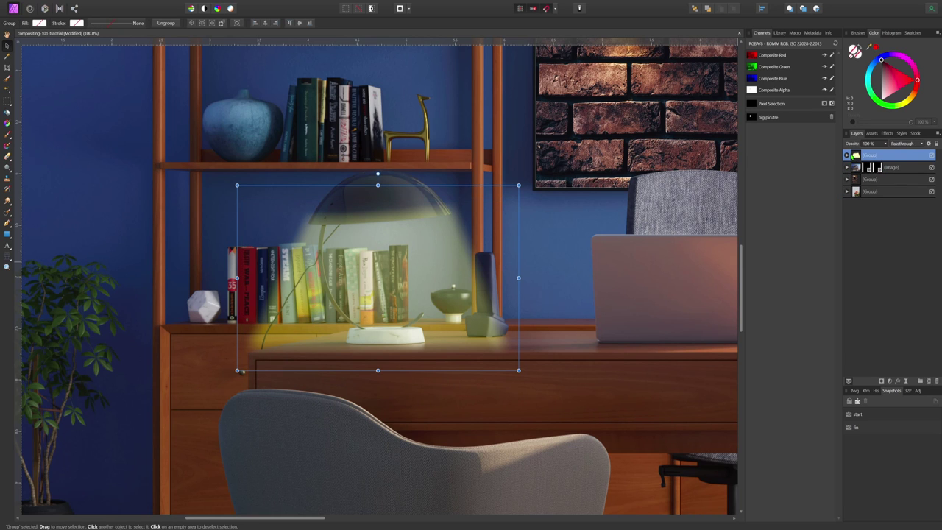
pyautogui.click(846, 156)
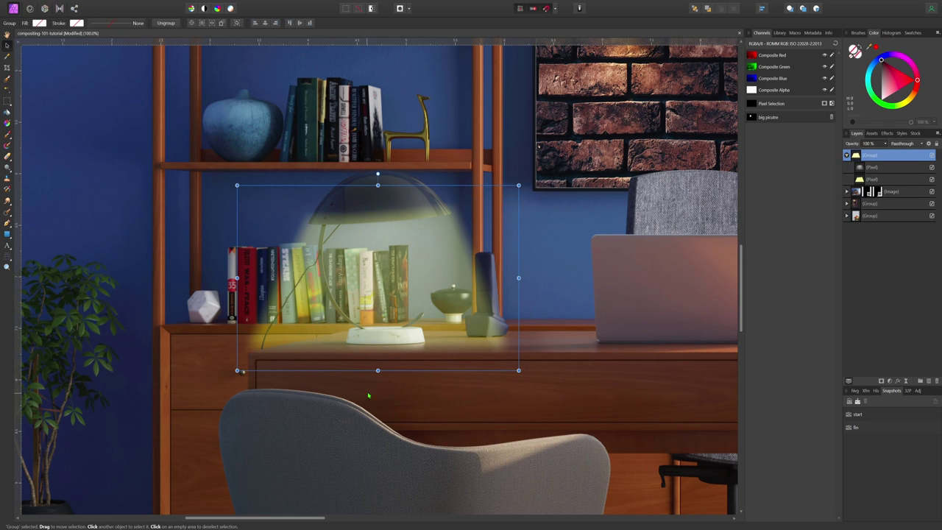
pyautogui.moveTo(378, 371); pyautogui.dragTo(377, 388)
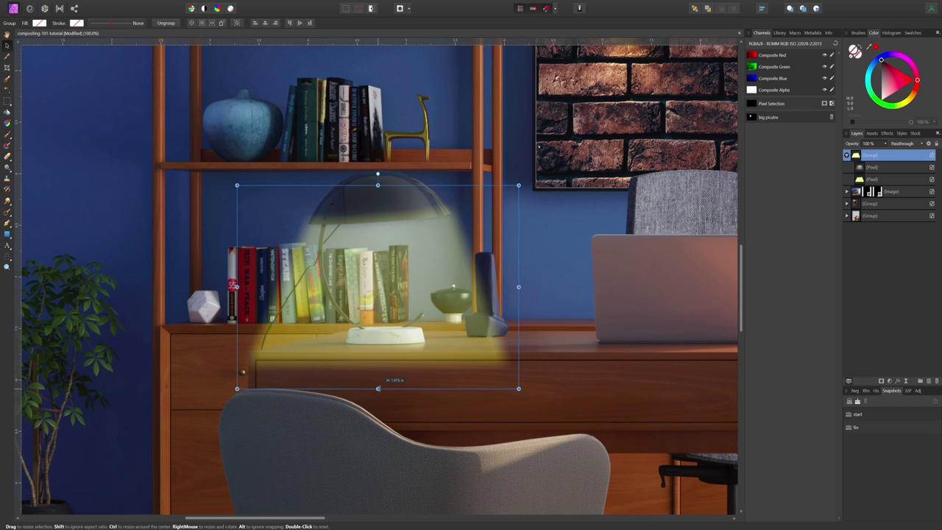
# Step: Mask the light group and paint black along the shade's lower edge (74 px, 59% flow, 47% hardness)
pyautogui.click(882, 381)
pyautogui.press('b')
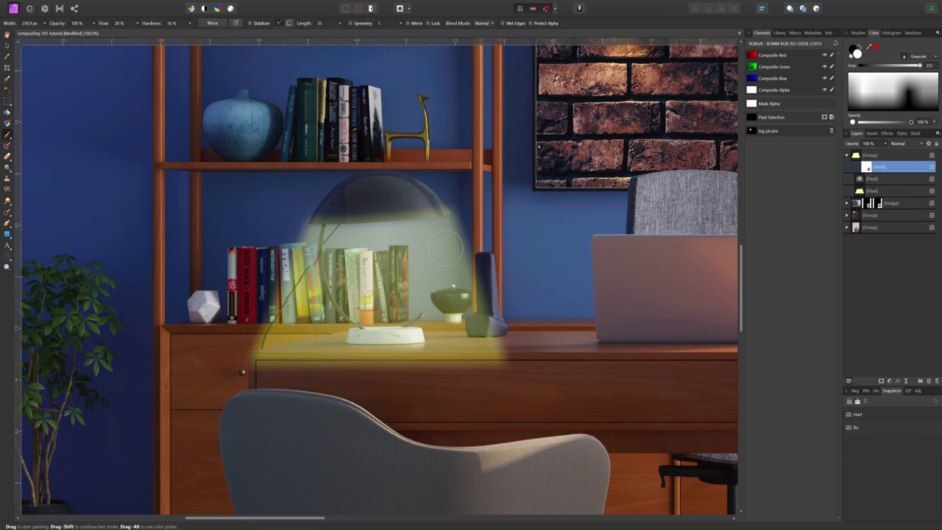
pyautogui.press('[')
pyautogui.press('[')
pyautogui.press('[')
pyautogui.press('[')
pyautogui.press('[')
pyautogui.press('[')
pyautogui.press('[')
pyautogui.press('[')
pyautogui.press('x')
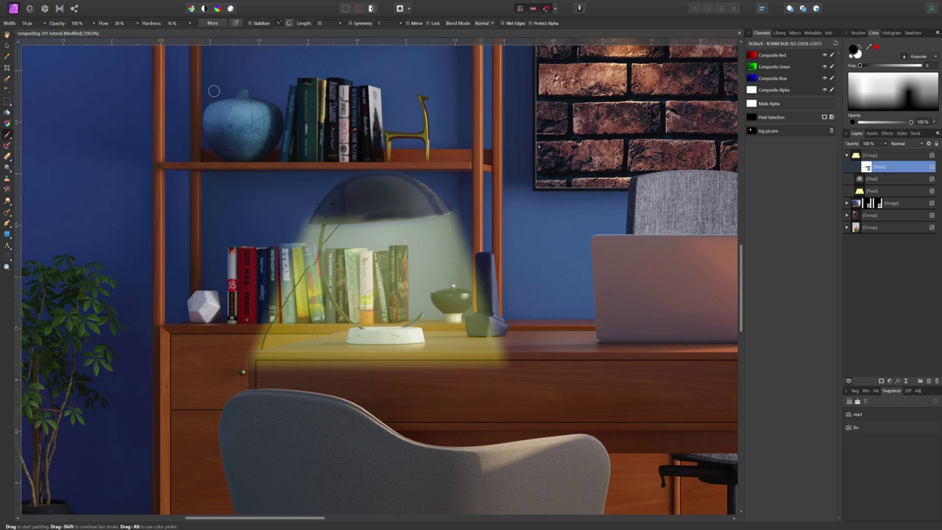
pyautogui.hotkey('shift', '4')
pyautogui.hotkey('shift', '7')
pyautogui.hotkey('shift', '5')
pyautogui.hotkey('shift', '9')
pyautogui.hotkey('shift', ']')
pyautogui.moveTo(431, 207)
pyautogui.mouseDown()
pyautogui.moveTo(304, 219)
pyautogui.moveTo(460, 202)
pyautogui.moveTo(328, 221)
pyautogui.moveTo(307, 222)
pyautogui.moveTo(304, 214)
pyautogui.moveTo(291, 241)
pyautogui.mouseUp()
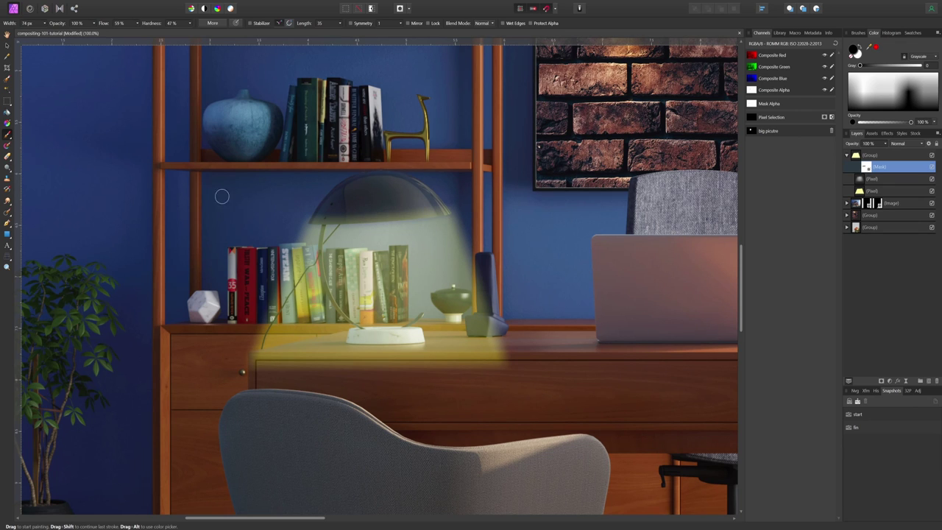
# Step: Set the brush Flow and Hardness both to 20%
pyautogui.click(116, 23)
pyautogui.write('20')
pyautogui.press('Return')
pyautogui.click(171, 23)
pyautogui.write('20')
pyautogui.press('Return')
# Step: Draw a closed pen outline around the area above the lamp shade and turn it into a selection
pyautogui.press('p')
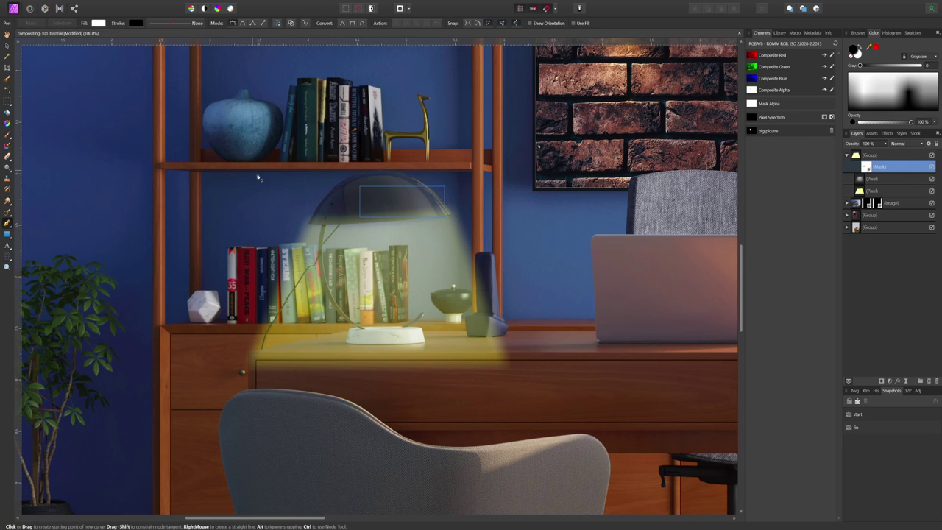
pyautogui.click(287, 218)
pyautogui.moveTo(469, 204); pyautogui.dragTo(565, 166)
pyautogui.click(479, 156)
pyautogui.click(324, 160)
pyautogui.click(275, 171)
pyautogui.click(286, 217)
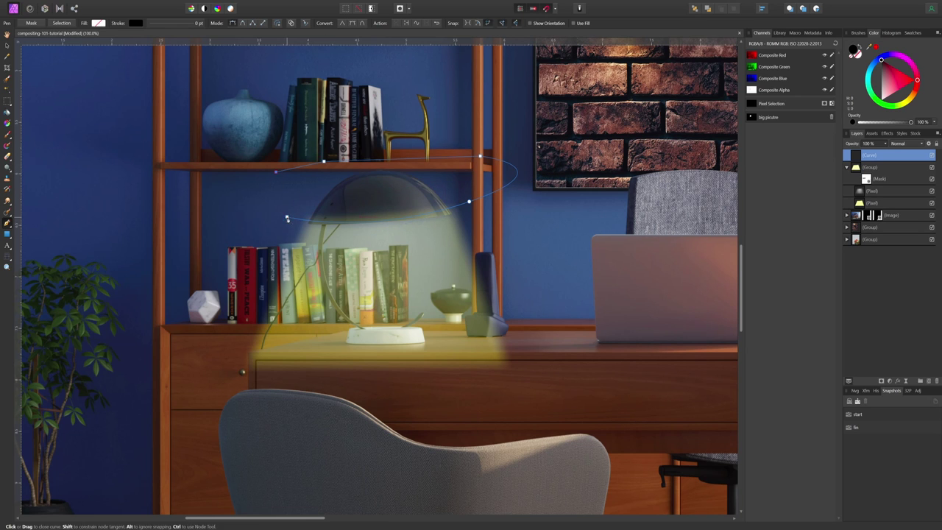
pyautogui.click(63, 23)
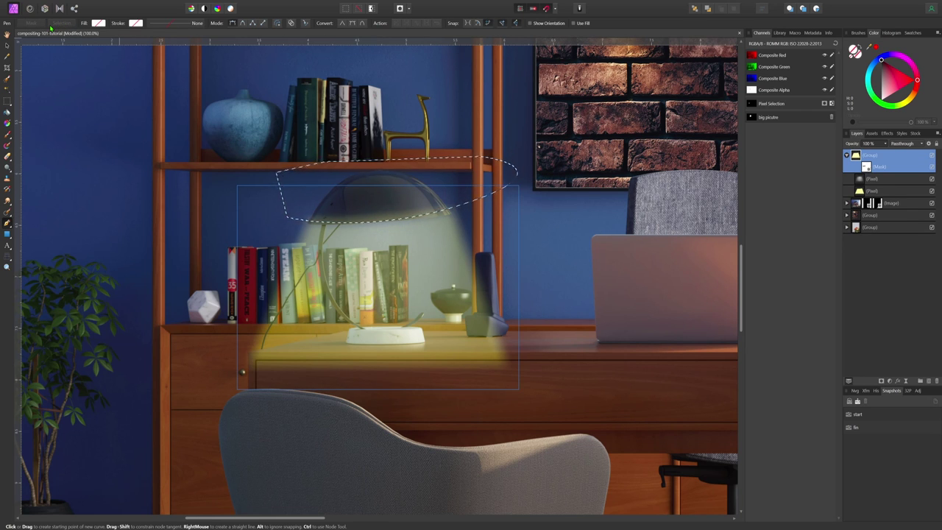
# Step: Target the light group's mask and begin a new pen curve along the lamp shade
pyautogui.click(868, 167)
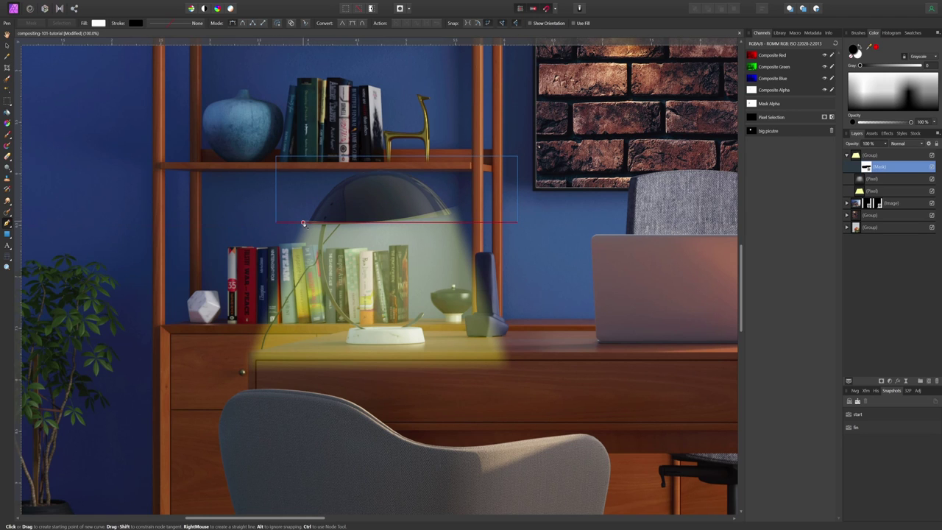
pyautogui.click(871, 156)
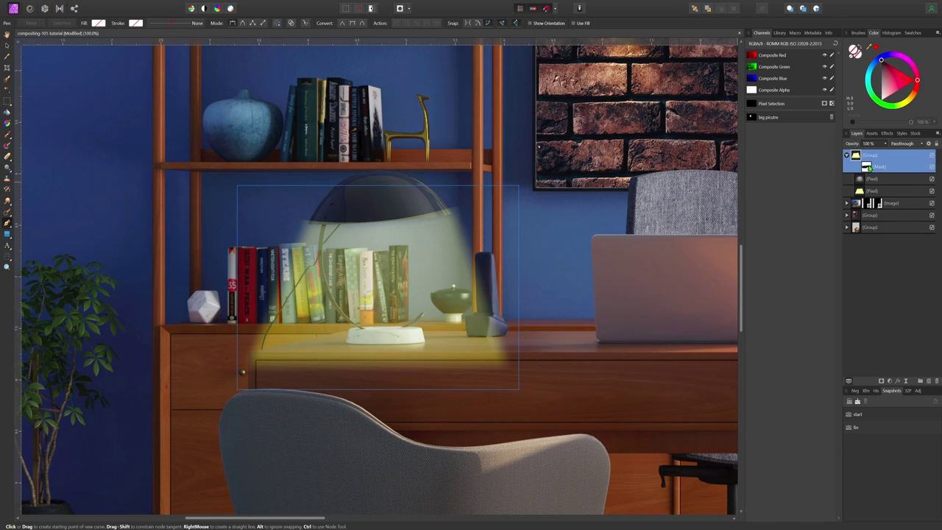
pyautogui.click(869, 168)
pyautogui.click(296, 219)
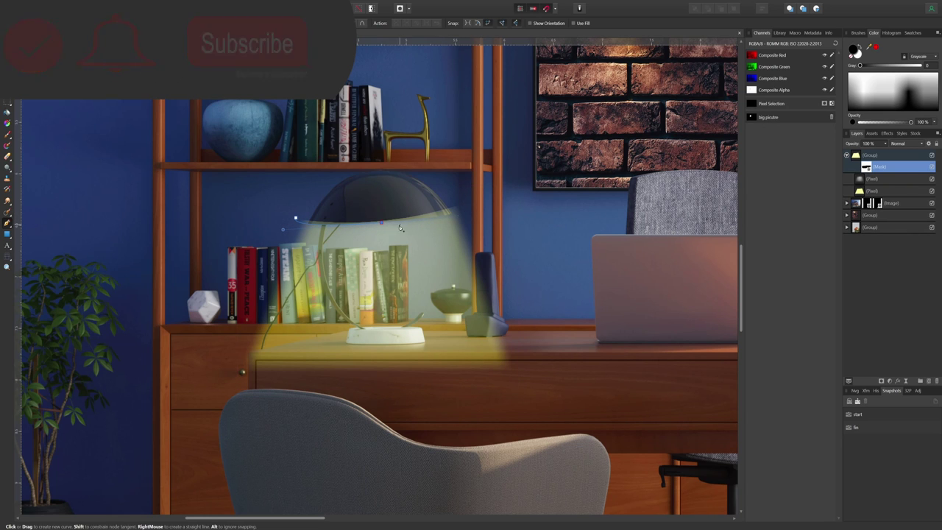
pyautogui.click(400, 223)
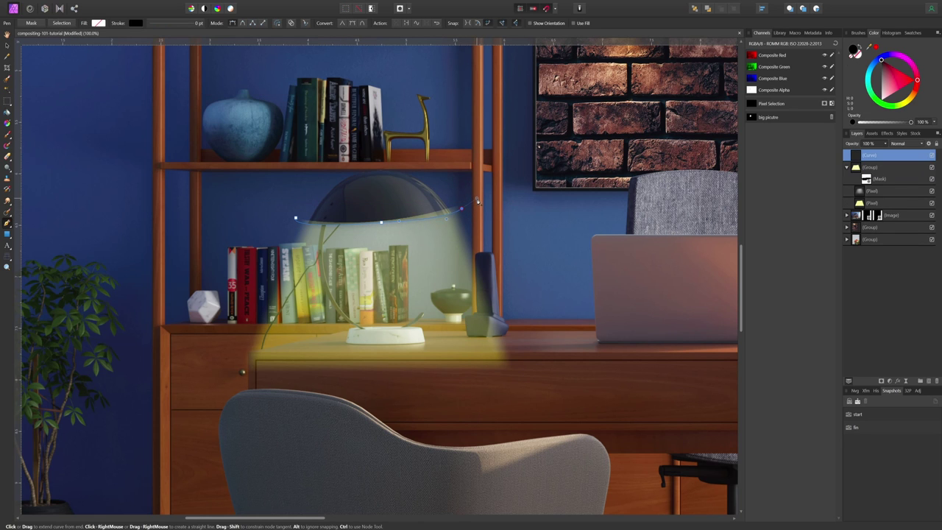
# Step: Close the outline around the shade top, make it a selection on the group's mask, then deselect
pyautogui.click(406, 150)
pyautogui.click(319, 150)
pyautogui.moveTo(262, 169); pyautogui.dragTo(326, 190)
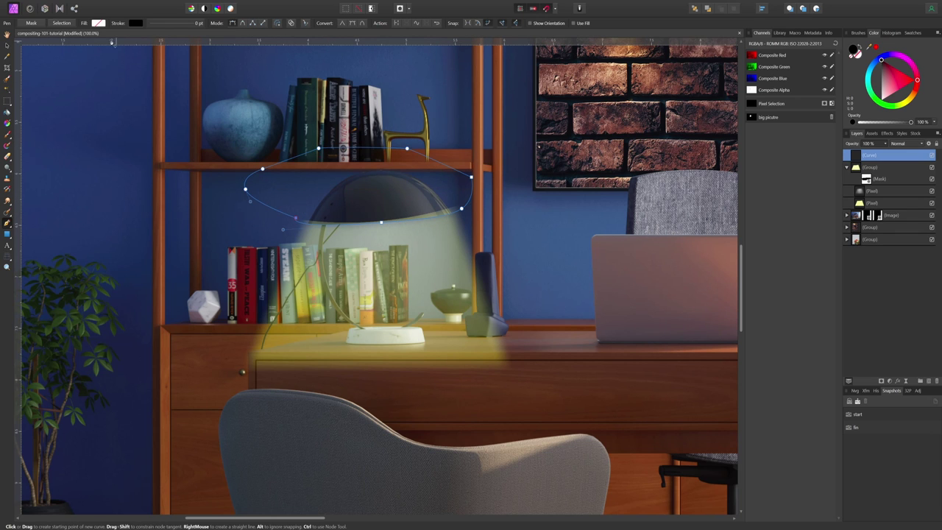
pyautogui.click(67, 24)
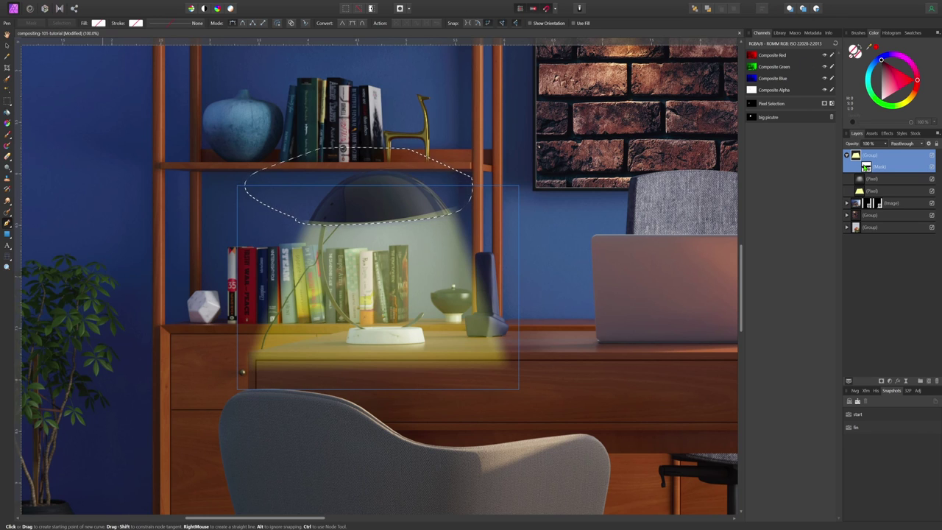
pyautogui.click(867, 166)
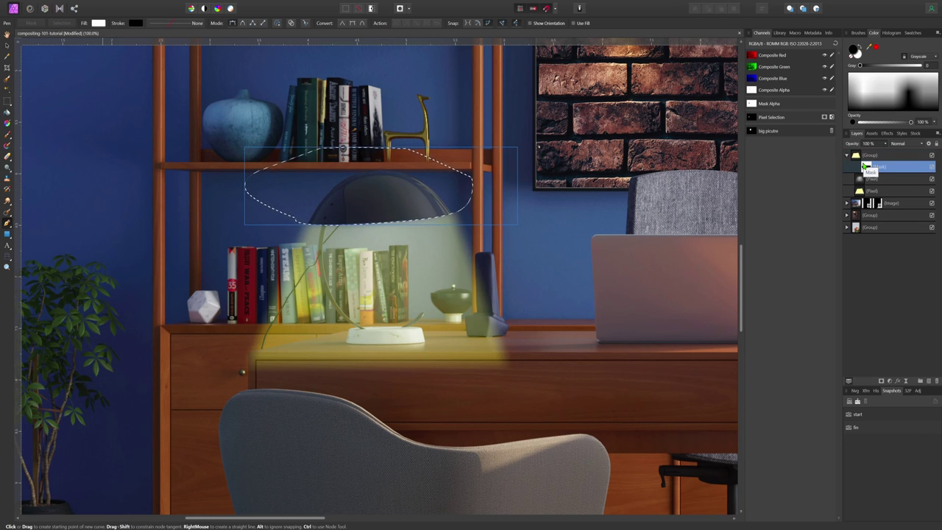
pyautogui.hotkey('ctrl', 'd')
# Step: Outline the light spilling over the phone on the lamp's right and clear it from the mask
pyautogui.click(448, 175)
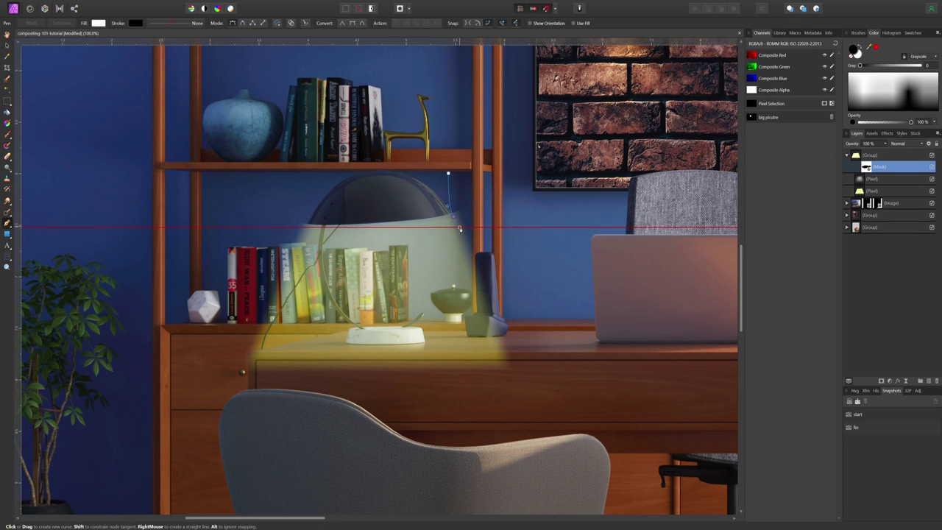
pyautogui.click(453, 215)
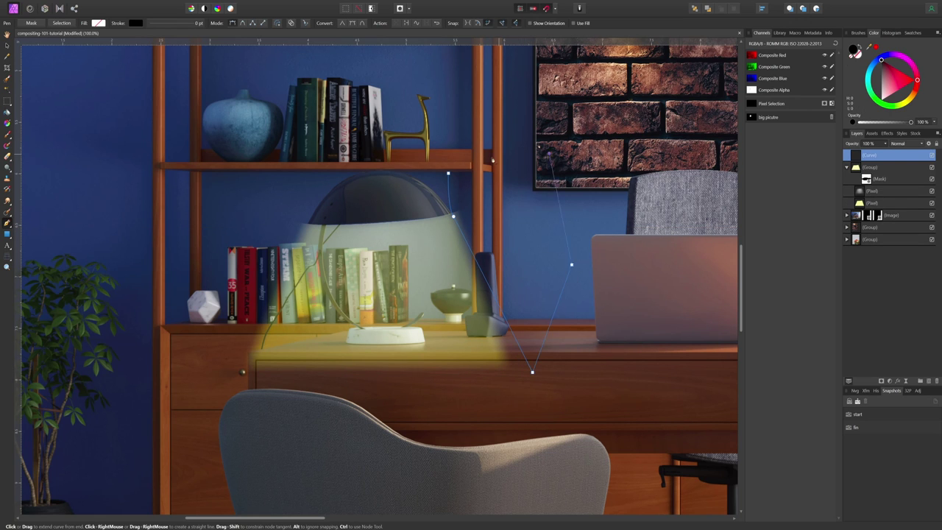
pyautogui.click(446, 174)
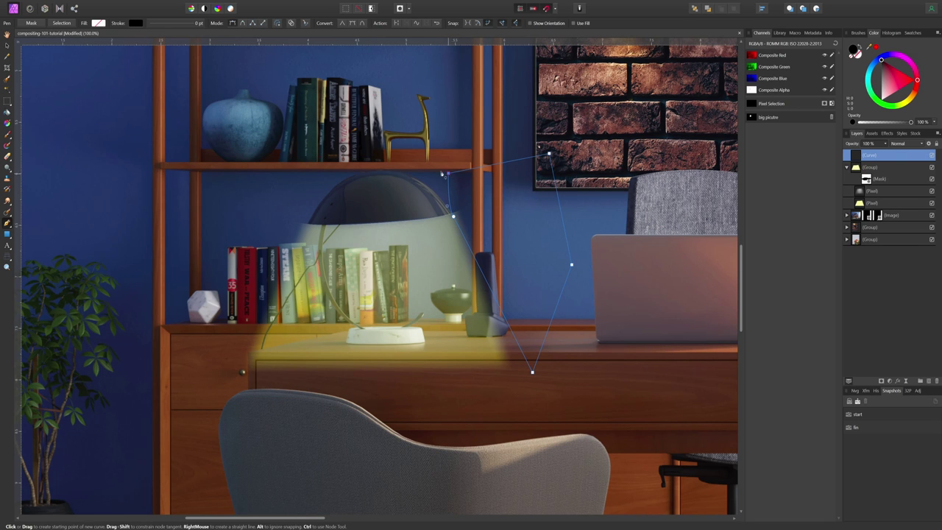
pyautogui.click(64, 24)
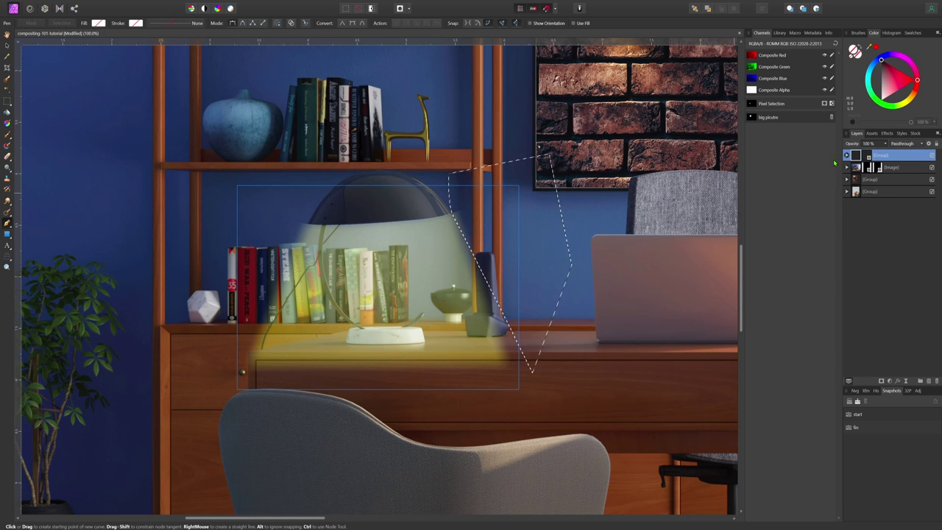
pyautogui.click(847, 156)
pyautogui.click(853, 167)
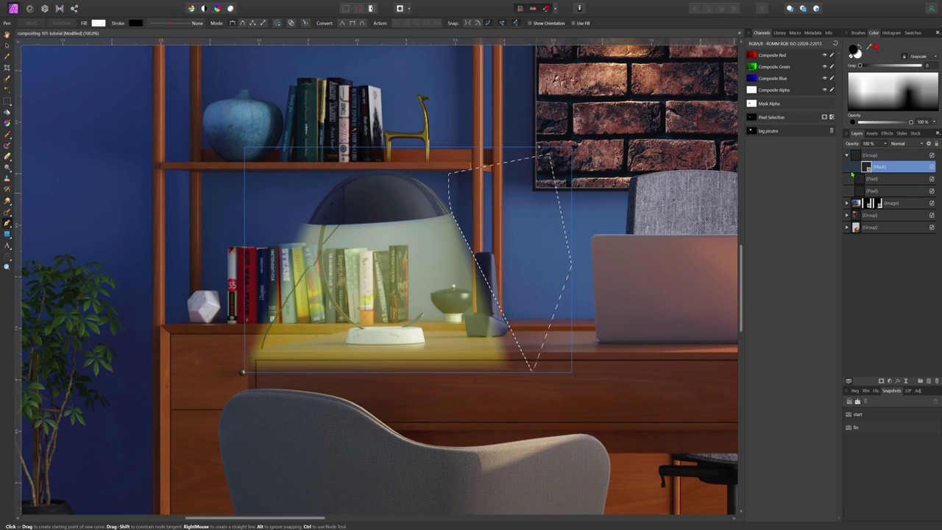
pyautogui.hotkey('ctrl', 'd')
pyautogui.click(306, 189)
# Step: Outline the cone's left side down to the desk and clear that area from the light mask
pyautogui.moveTo(310, 223); pyautogui.dragTo(303, 236)
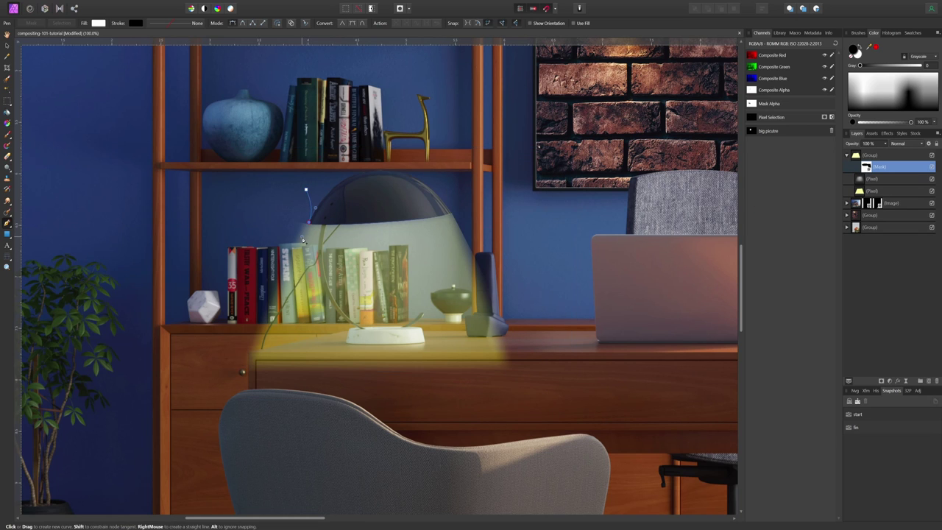
pyautogui.click(258, 357)
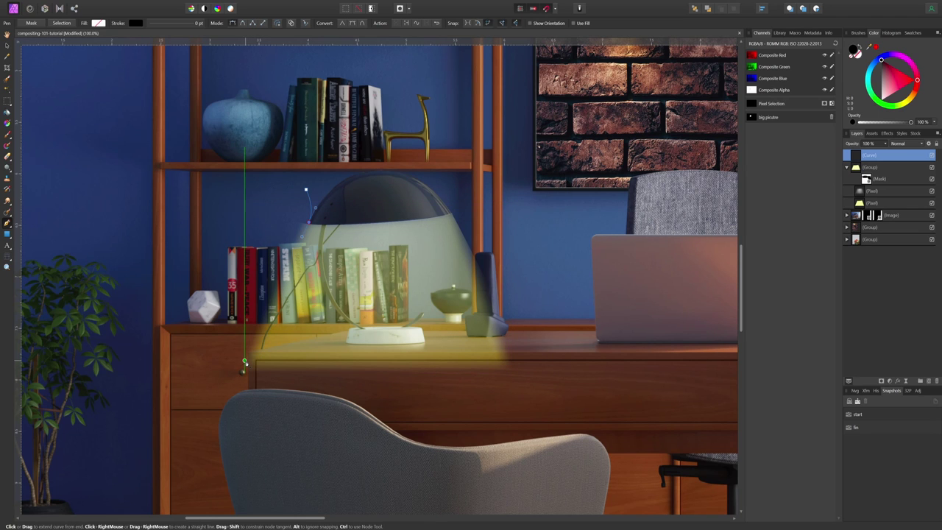
pyautogui.click(244, 360)
pyautogui.moveTo(175, 328); pyautogui.dragTo(232, 217)
pyautogui.moveTo(314, 192); pyautogui.dragTo(312, 191)
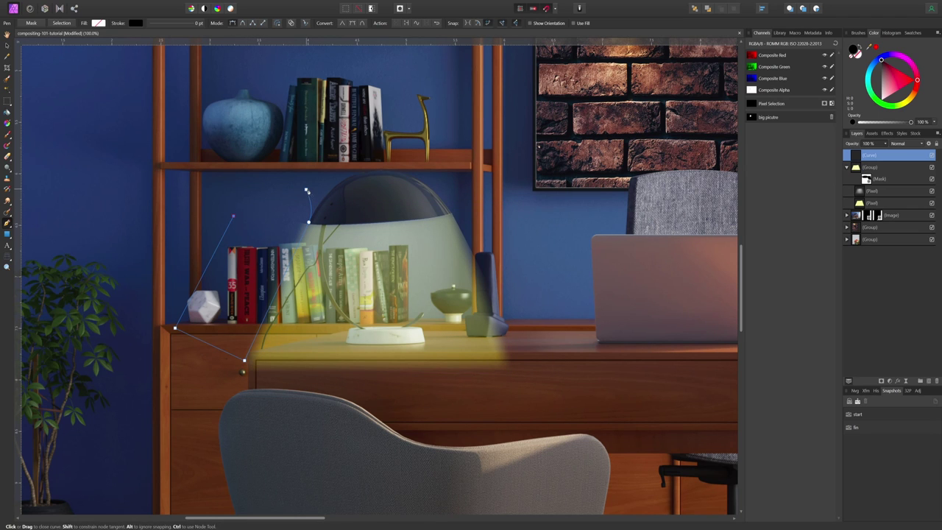
pyautogui.click(74, 23)
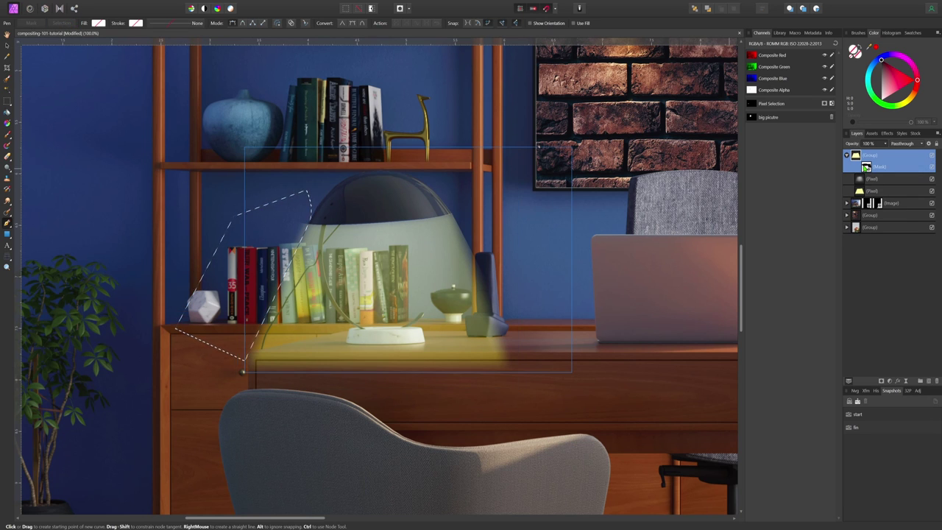
pyautogui.click(866, 167)
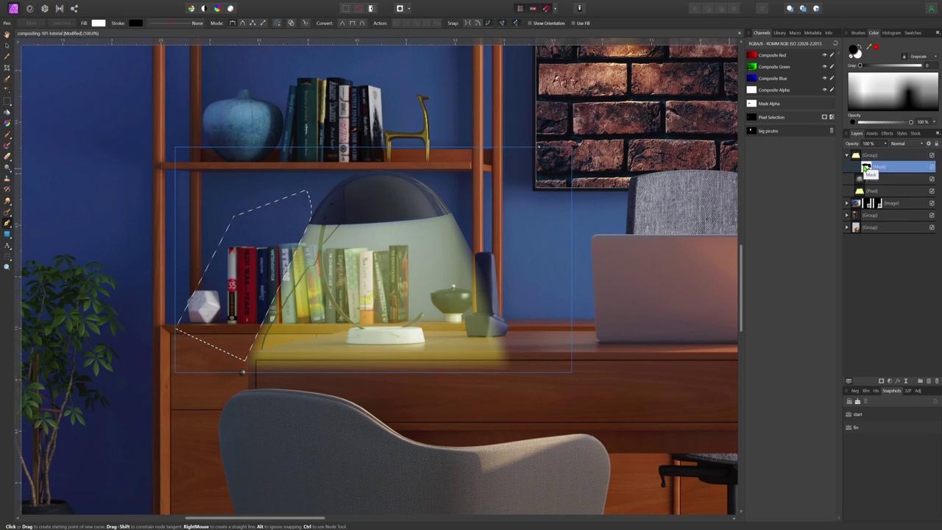
pyautogui.hotkey('ctrl', 'd')
# Step: Outline the desk front below the desktop edge and remove the light there via the mask
pyautogui.click(225, 350)
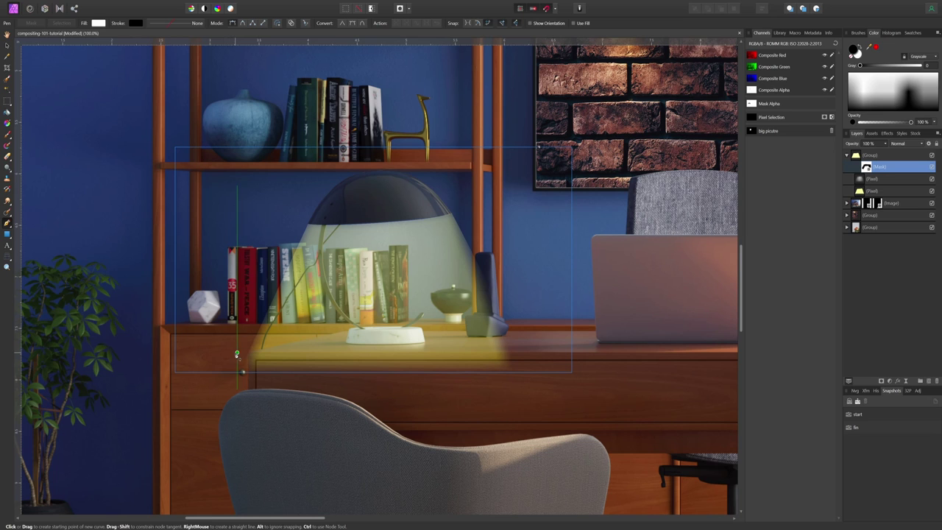
pyautogui.click(584, 354)
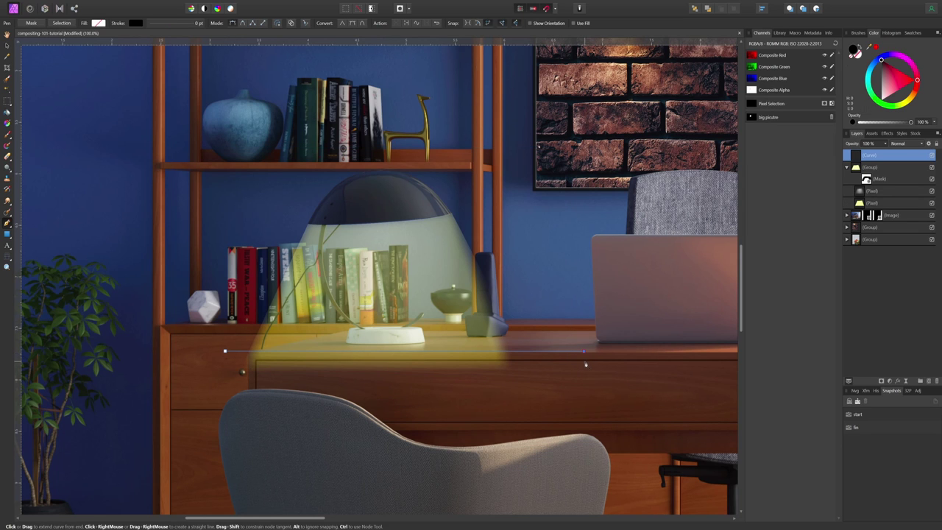
pyautogui.click(224, 398)
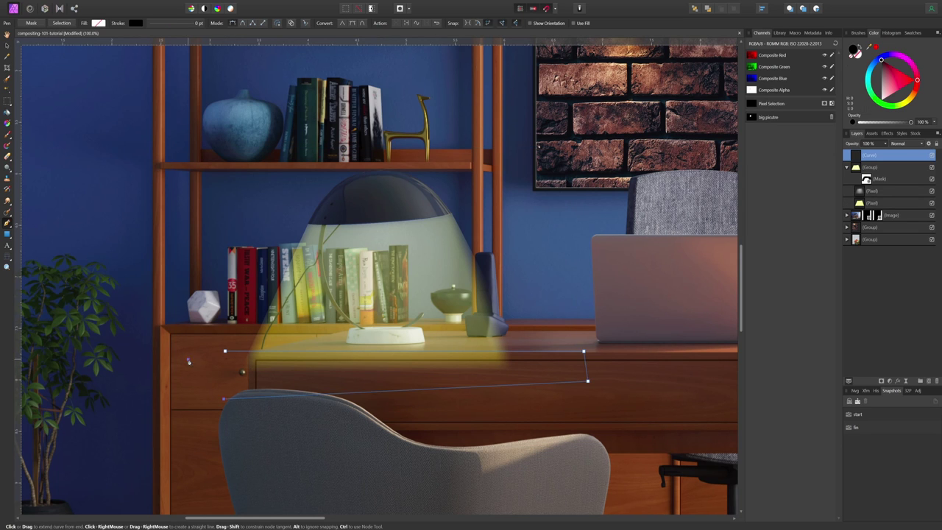
pyautogui.click(225, 352)
pyautogui.click(61, 22)
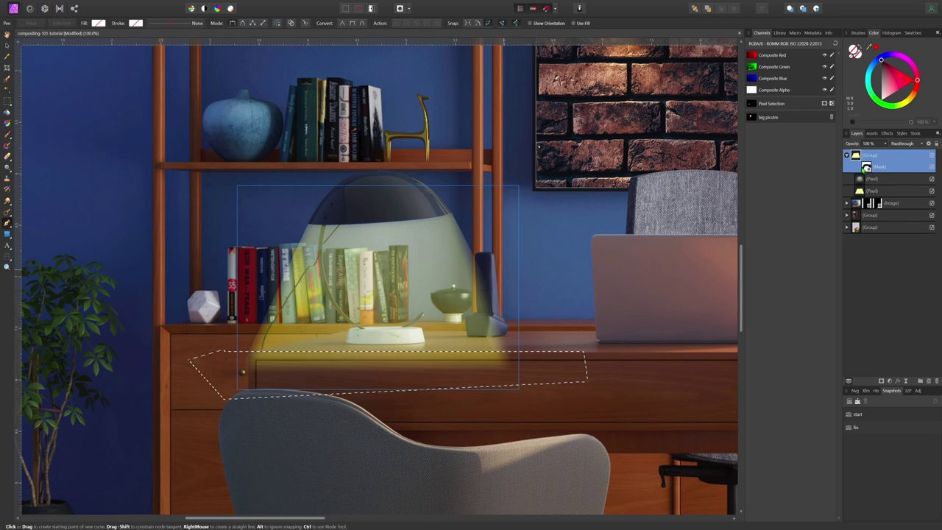
pyautogui.click(866, 167)
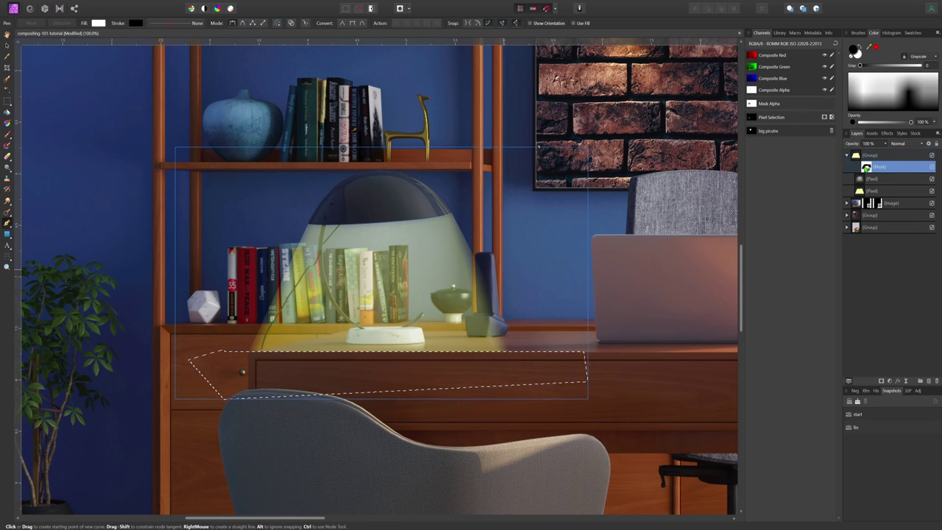
pyautogui.hotkey('ctrl', 'd')
pyautogui.press('v')
pyautogui.click(891, 203)
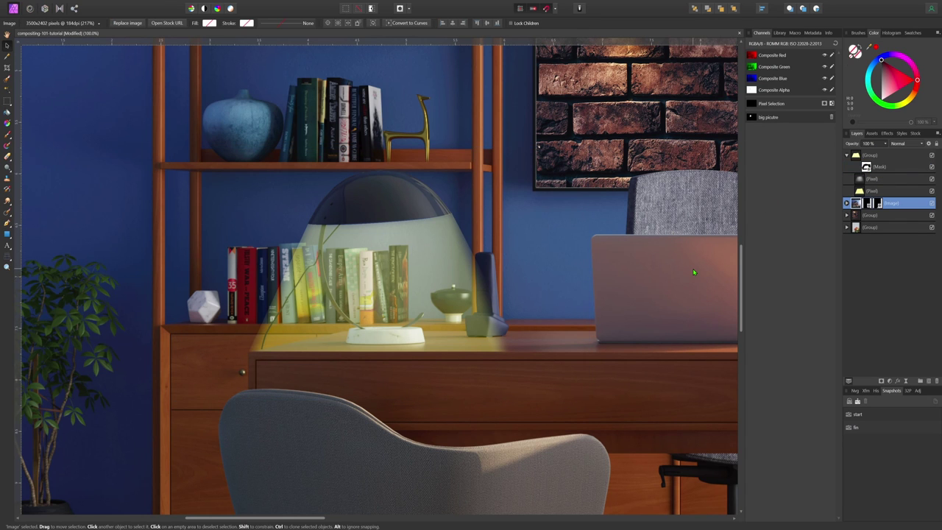
# Step: Lower the light cone group's opacity, then target its mask with the Paint Brush
pyautogui.hotkey('ctrl', '0')
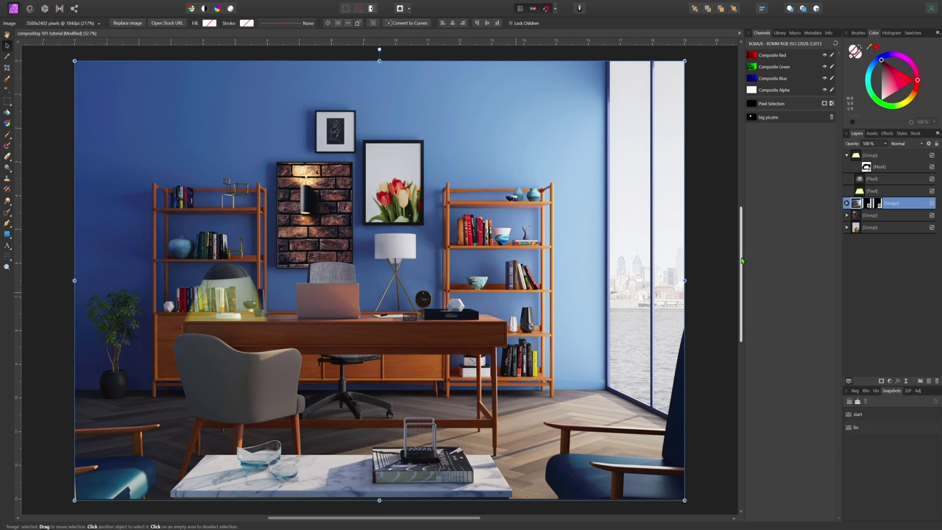
pyautogui.click(872, 156)
pyautogui.click(846, 156)
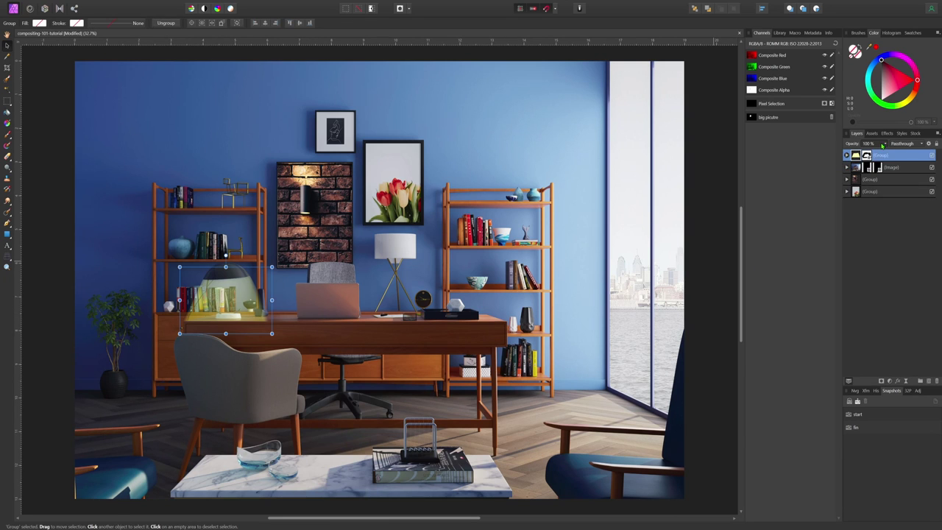
pyautogui.moveTo(857, 145); pyautogui.dragTo(844, 144)
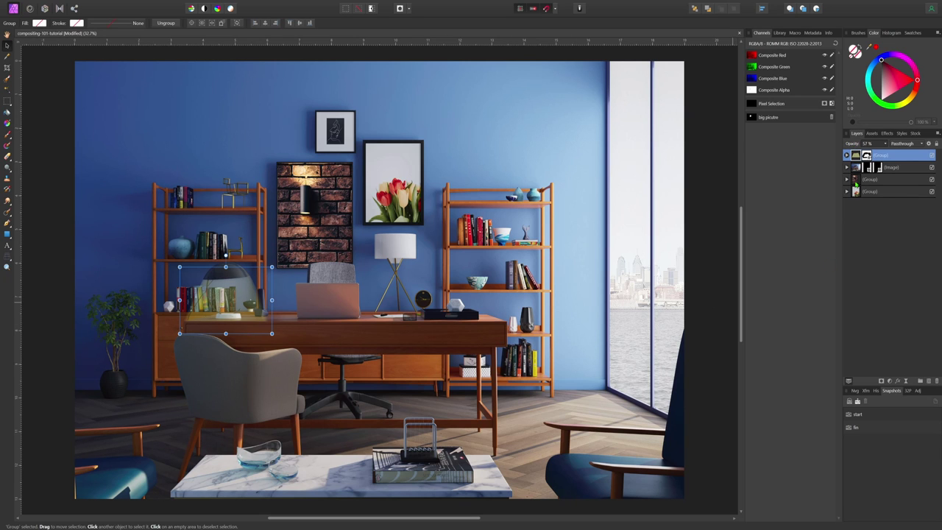
pyautogui.click(846, 155)
pyautogui.click(879, 167)
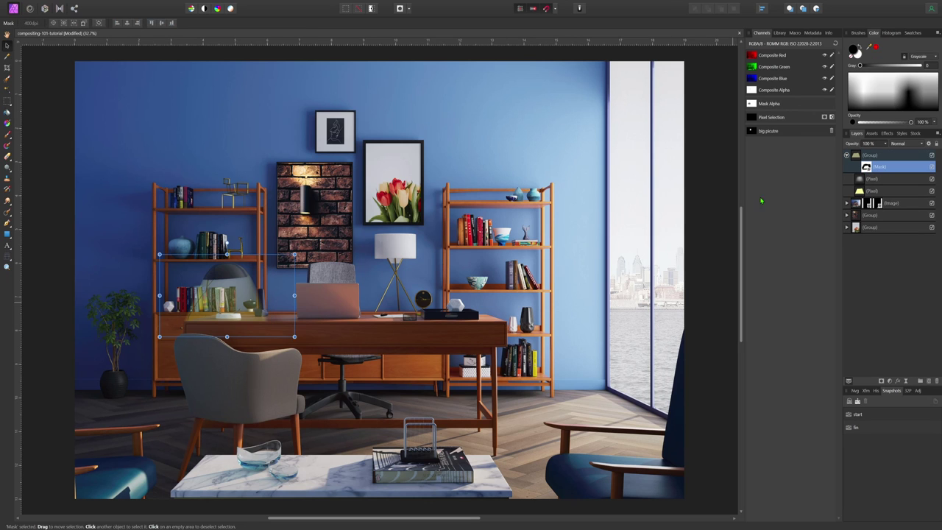
pyautogui.press('b')
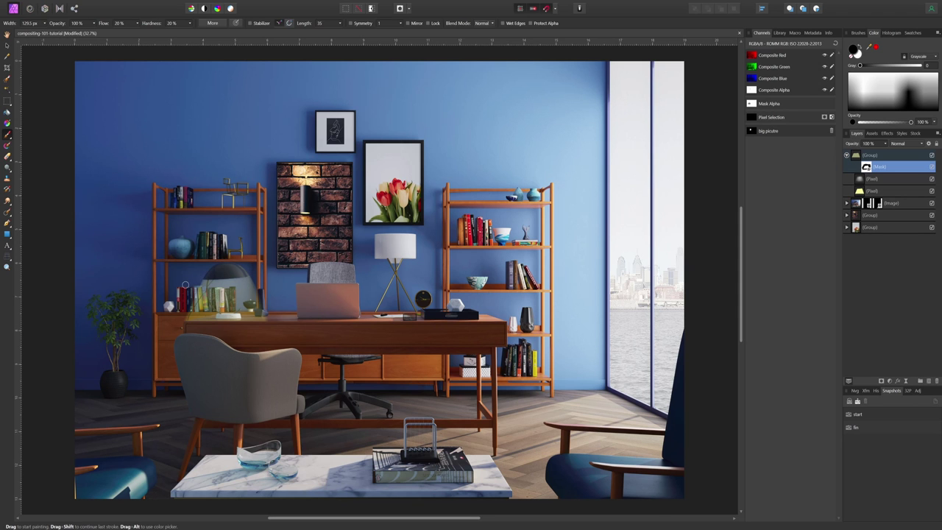
# Step: Paint the mask black at the desk's lower-left corner and white along the shade's right side
pyautogui.hotkey('ctrl', '+')
pyautogui.hotkey('ctrl', '+')
pyautogui.hotkey('ctrl', '+')
pyautogui.hotkey('ctrl', '+')
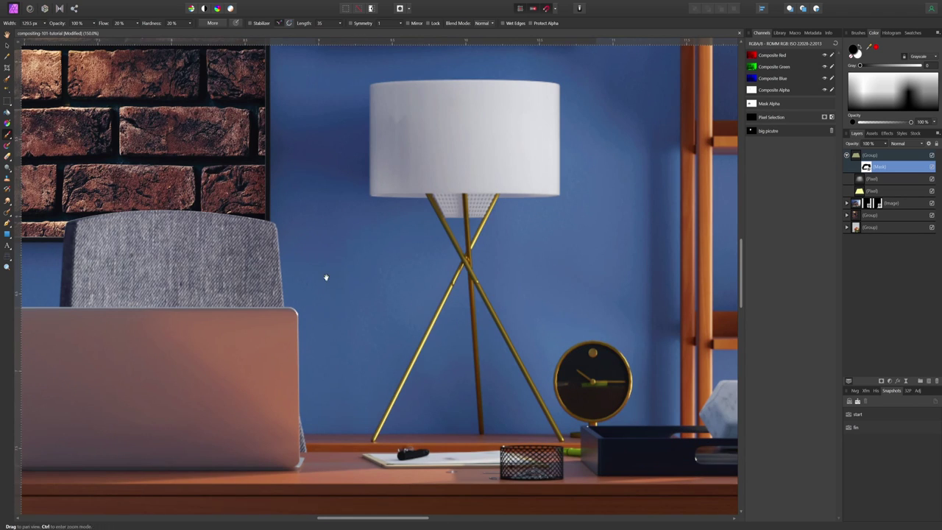
pyautogui.hscroll(-5, 326, 273)
pyautogui.scroll(-1, 526, 232)
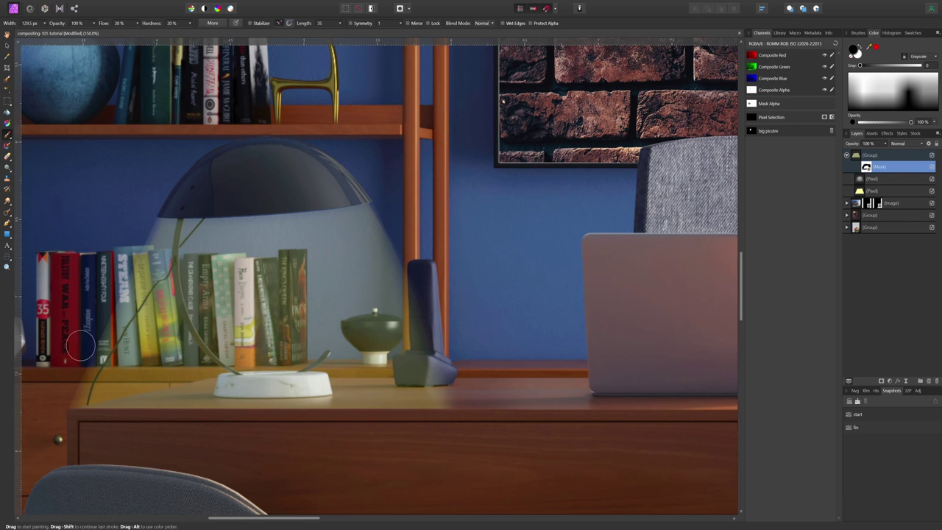
pyautogui.moveTo(65, 412)
pyautogui.mouseDown()
pyautogui.moveTo(73, 388)
pyautogui.moveTo(58, 412)
pyautogui.mouseUp()
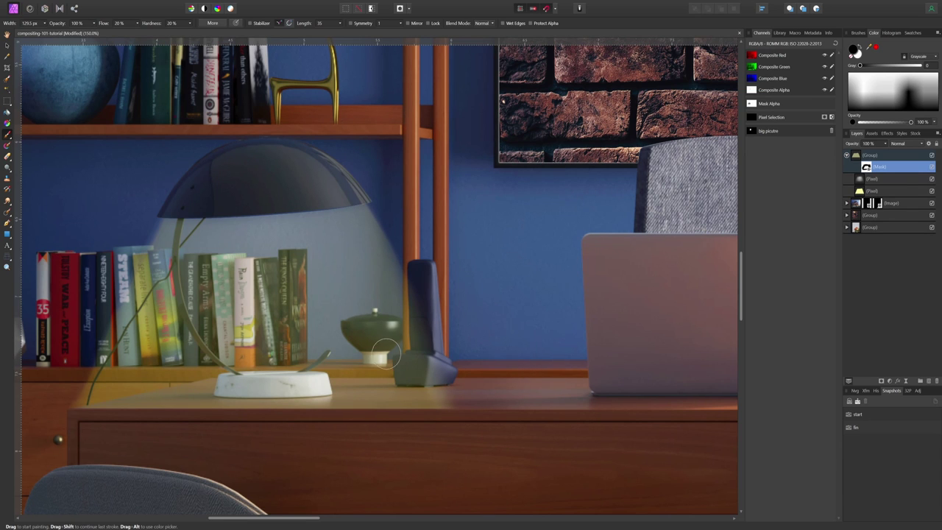
pyautogui.press('x')
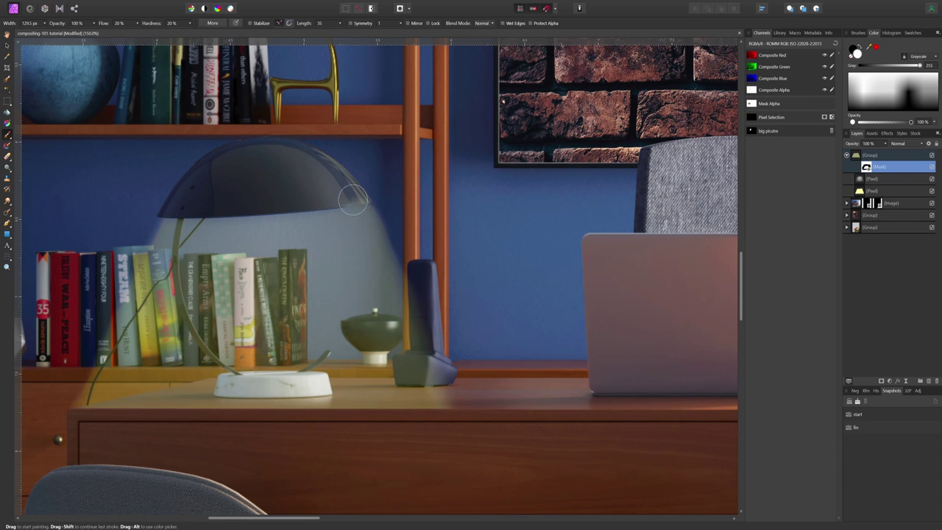
pyautogui.moveTo(353, 197)
pyautogui.mouseDown()
pyautogui.moveTo(442, 389)
pyautogui.moveTo(433, 380)
pyautogui.moveTo(392, 251)
pyautogui.moveTo(365, 215)
pyautogui.moveTo(461, 410)
pyautogui.moveTo(403, 326)
pyautogui.moveTo(372, 179)
pyautogui.moveTo(440, 321)
pyautogui.moveTo(414, 246)
pyautogui.moveTo(368, 195)
pyautogui.moveTo(418, 253)
pyautogui.moveTo(365, 244)
pyautogui.mouseUp()
pyautogui.press('x')
pyautogui.press('x')
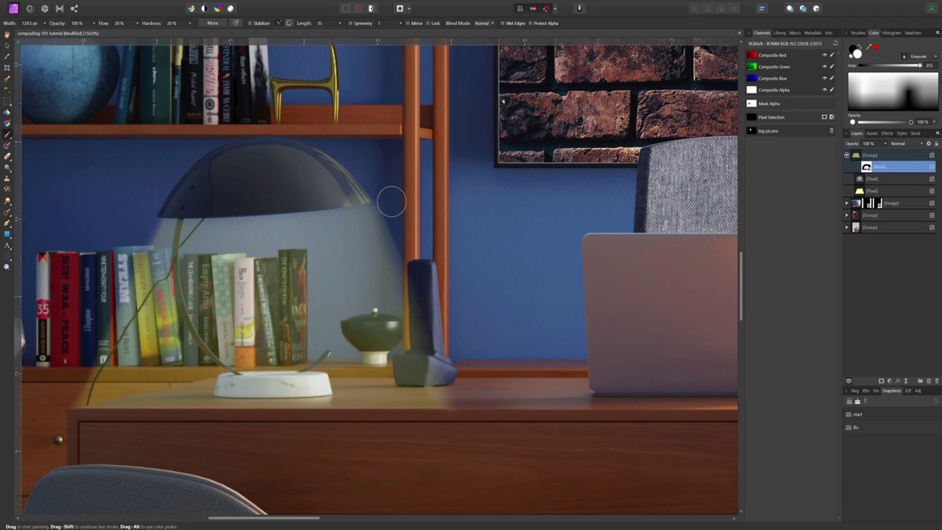
pyautogui.press('x')
pyautogui.hotkey('ctrl', '0')
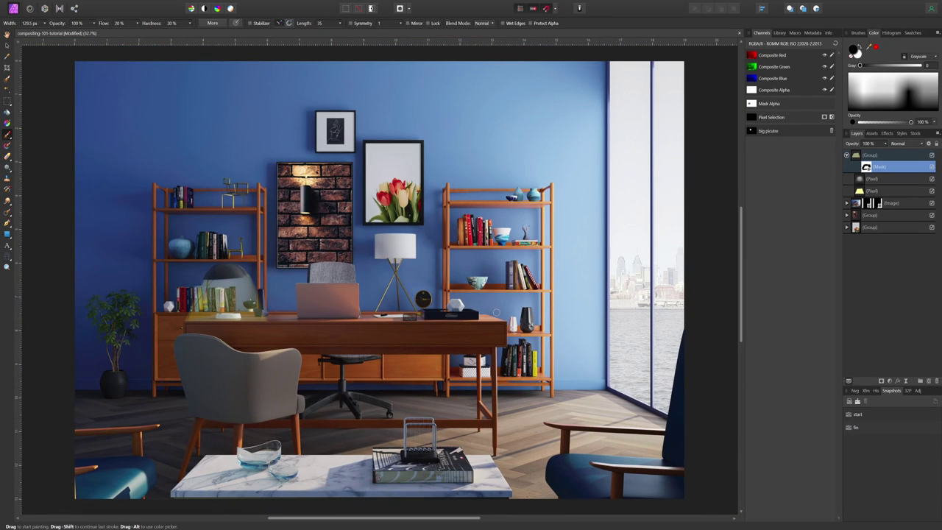
pyautogui.press('v')
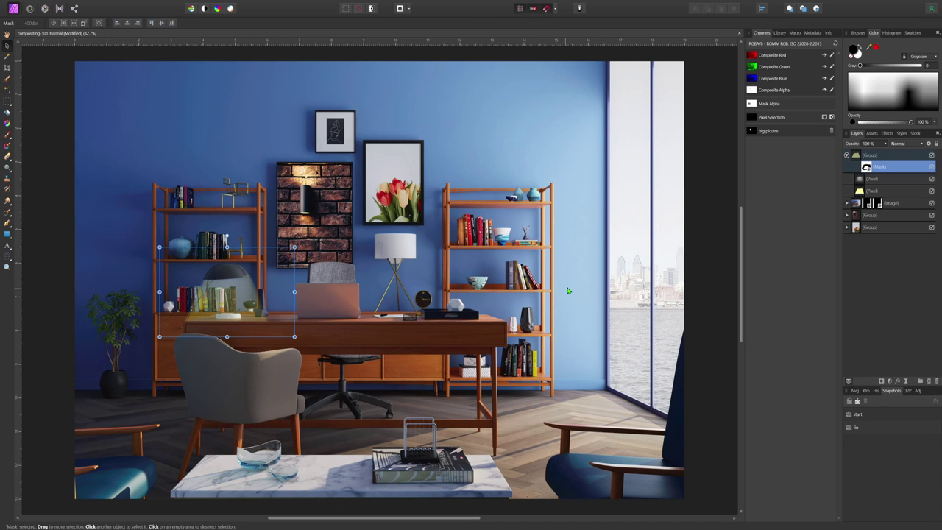
pyautogui.click(558, 243)
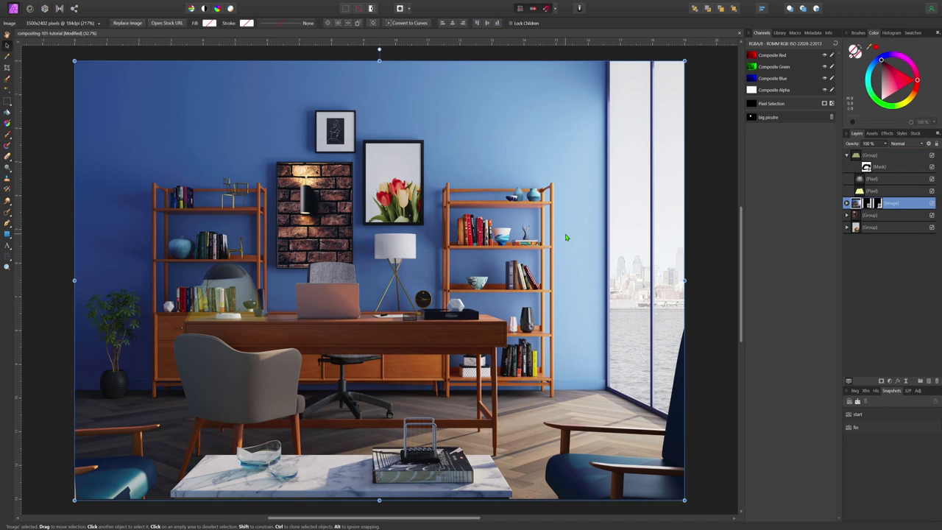